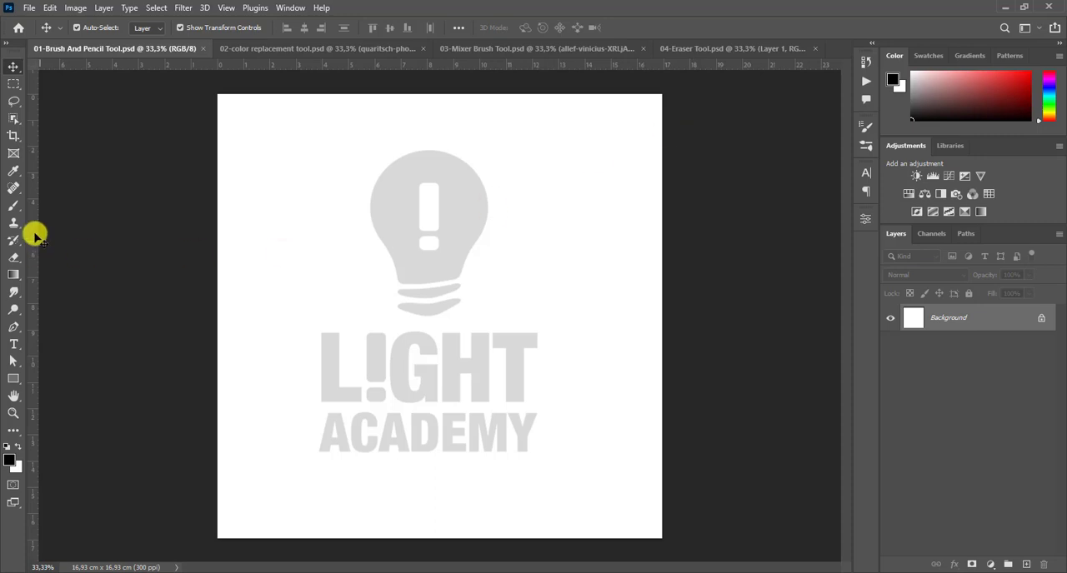
- Activate the Brush tool with orange ffb400 as the foreground colour and add a new layer above the background
click(14, 206)
click(81, 211)
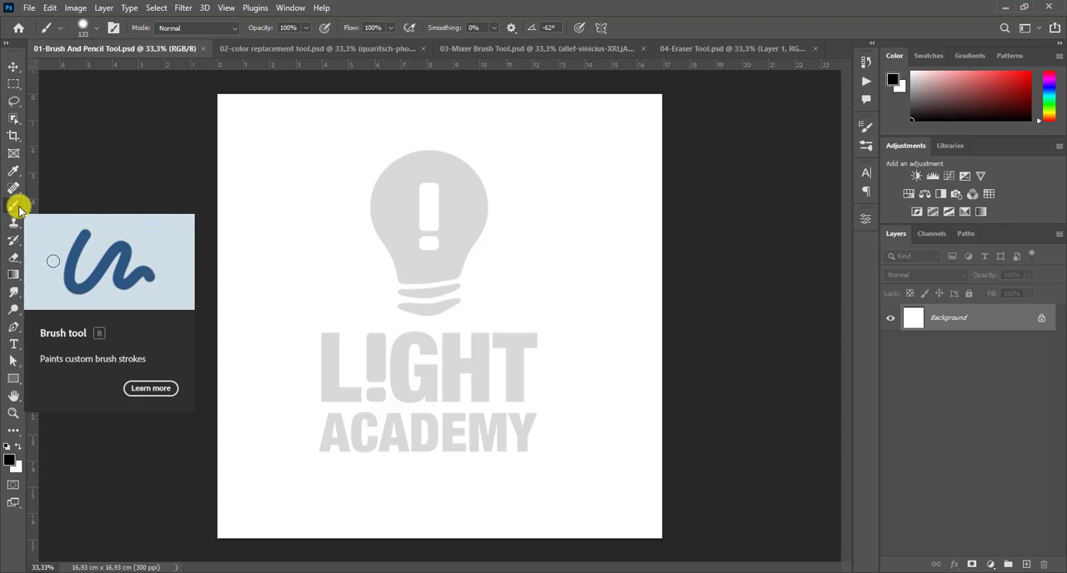
click(14, 206)
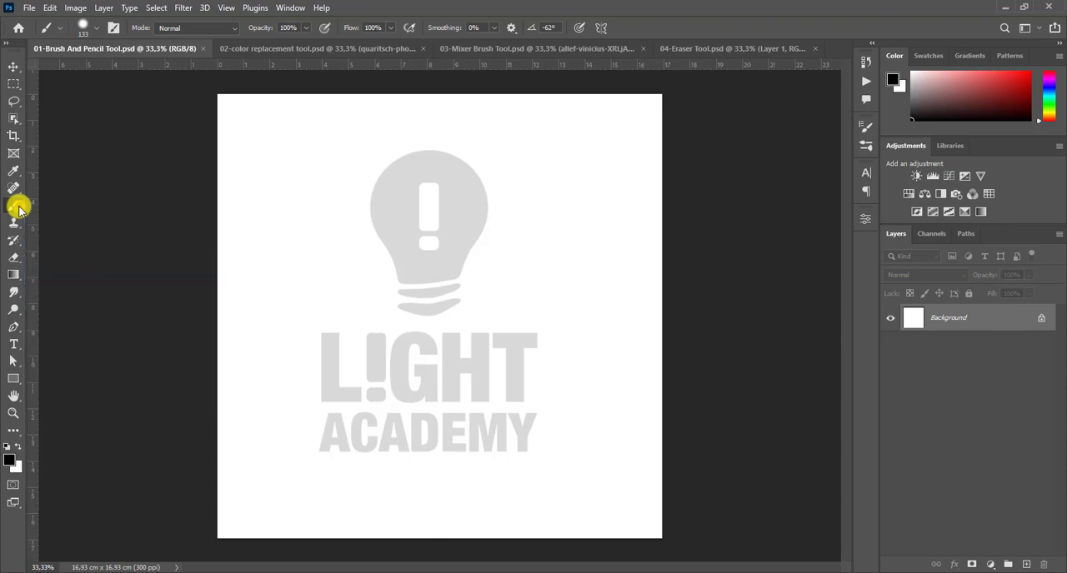
click(13, 459)
click(823, 342)
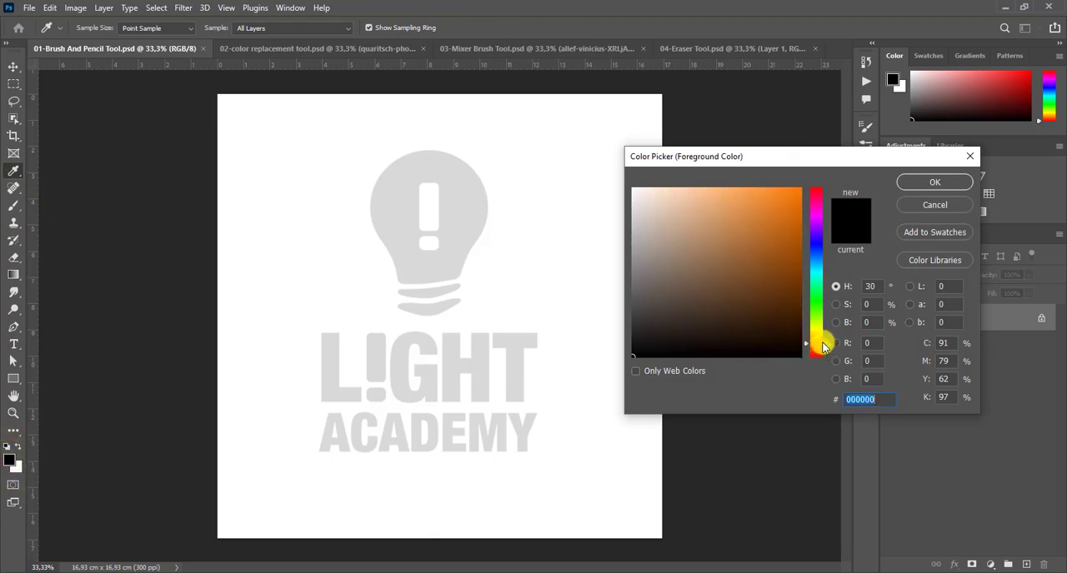
click(822, 338)
drag(778, 197, 810, 184)
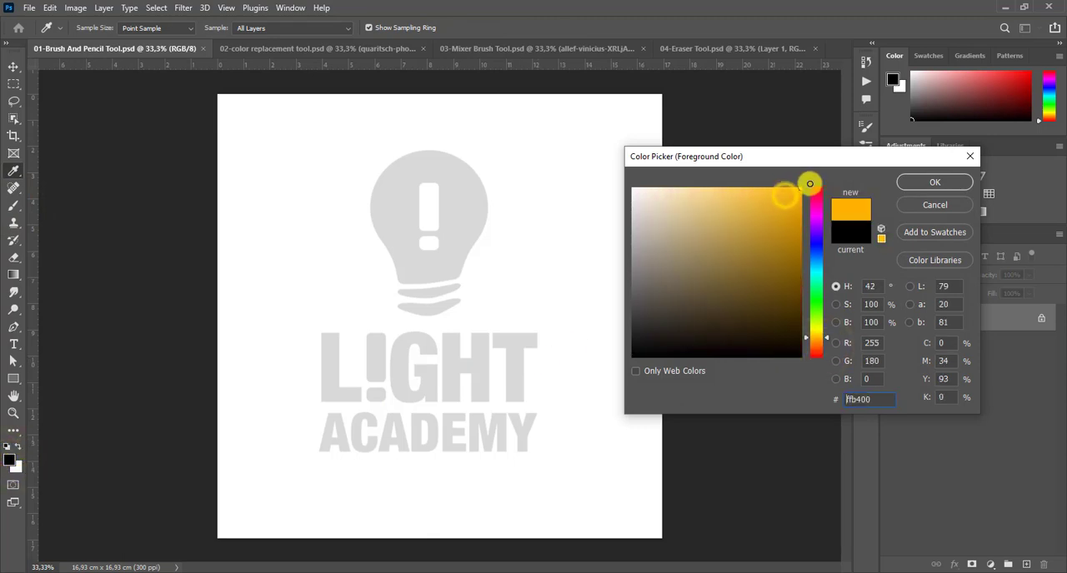
click(935, 182)
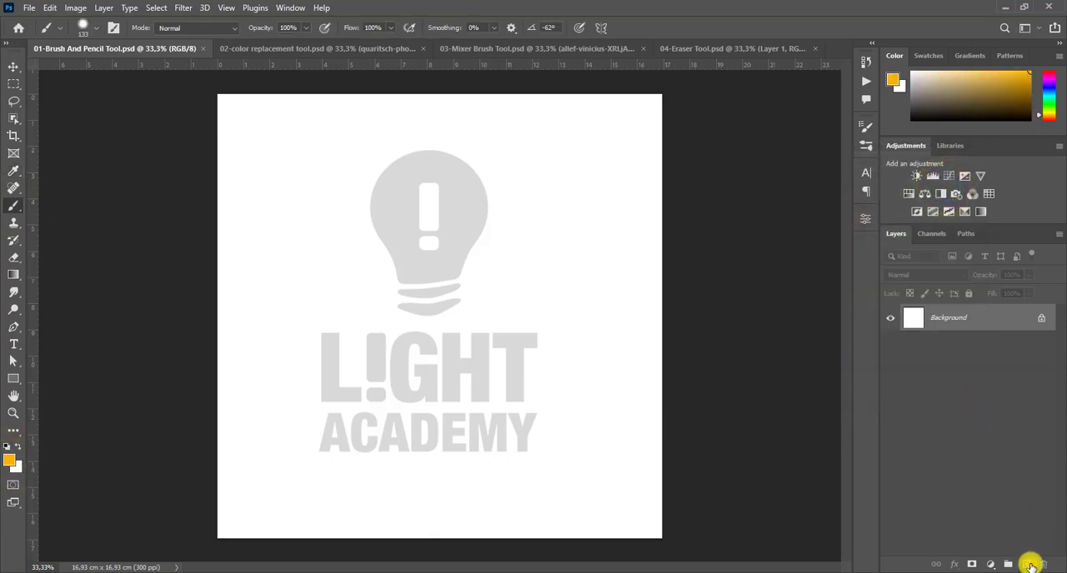
click(1028, 566)
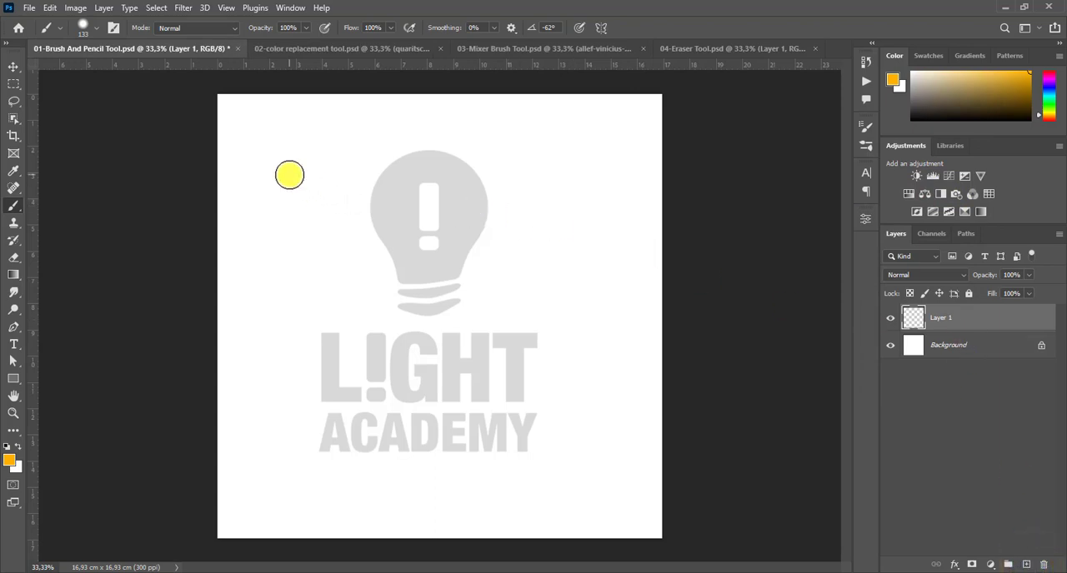
- Try a freehand zigzag stroke and a large S-shaped stroke across the canvas, undoing each one
mouse_move(255, 171)
mouse_down()
mouse_move(369, 181)
mouse_move(300, 309)
mouse_move(470, 367)
mouse_up()
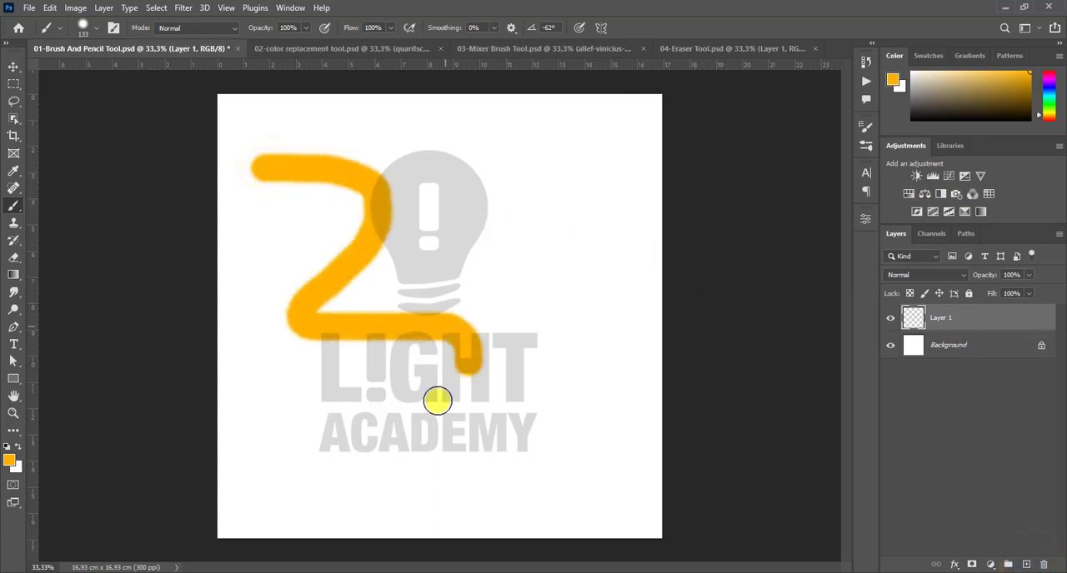
mouse_move(438, 401)
mouse_down()
mouse_move(507, 423)
mouse_move(504, 483)
mouse_move(592, 469)
mouse_up()
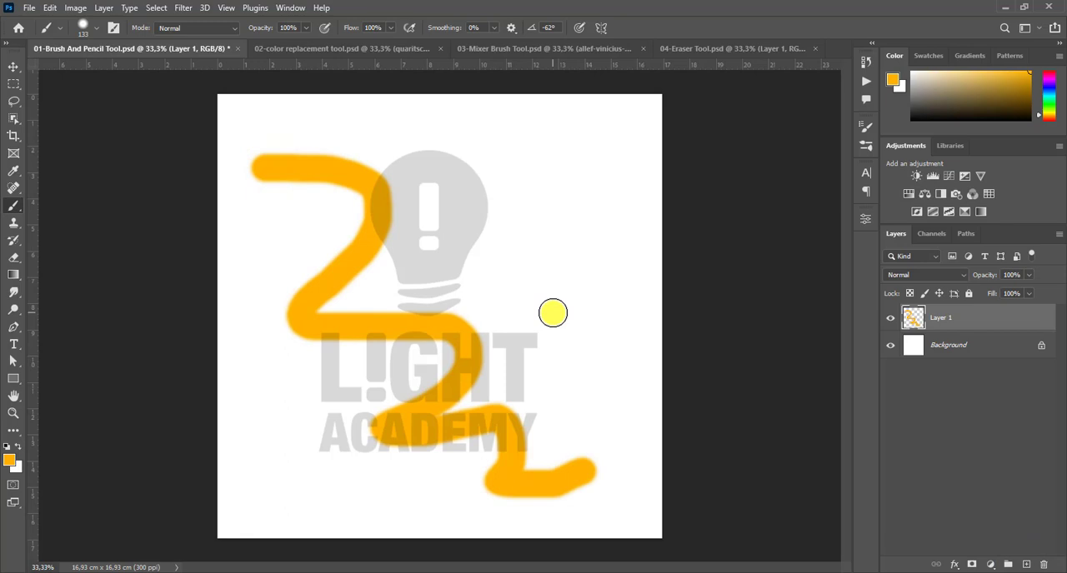
key(ctrl+z)
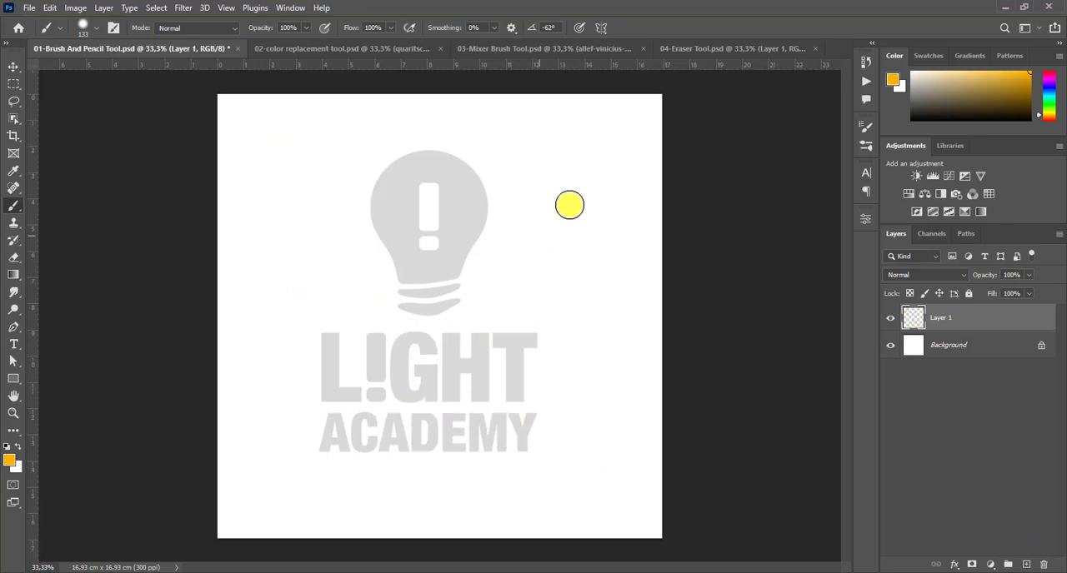
mouse_move(600, 158)
mouse_down()
mouse_move(424, 172)
mouse_move(375, 265)
mouse_up()
mouse_move(431, 298)
mouse_down()
mouse_move(482, 442)
mouse_move(307, 471)
mouse_up()
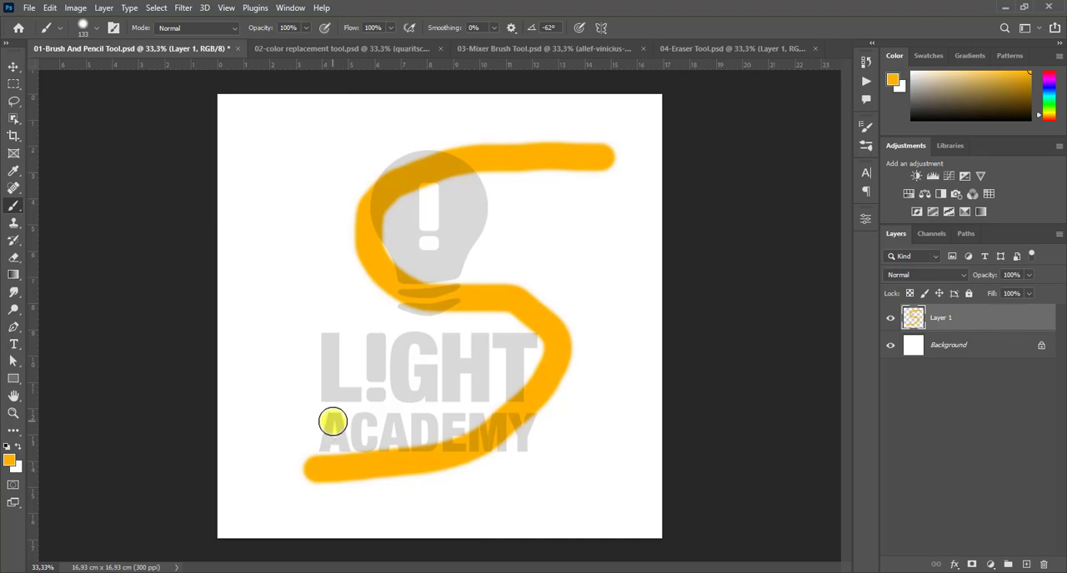
key(ctrl+z)
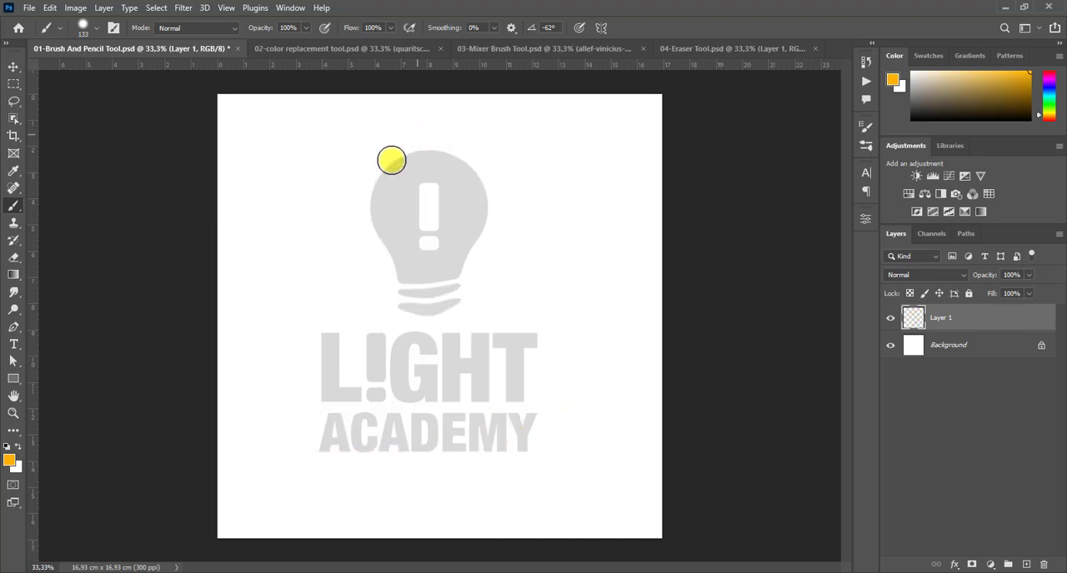
- Paint two straight horizontal orange lines, one along the canvas's upper edge and one along its lower edge
click(236, 123)
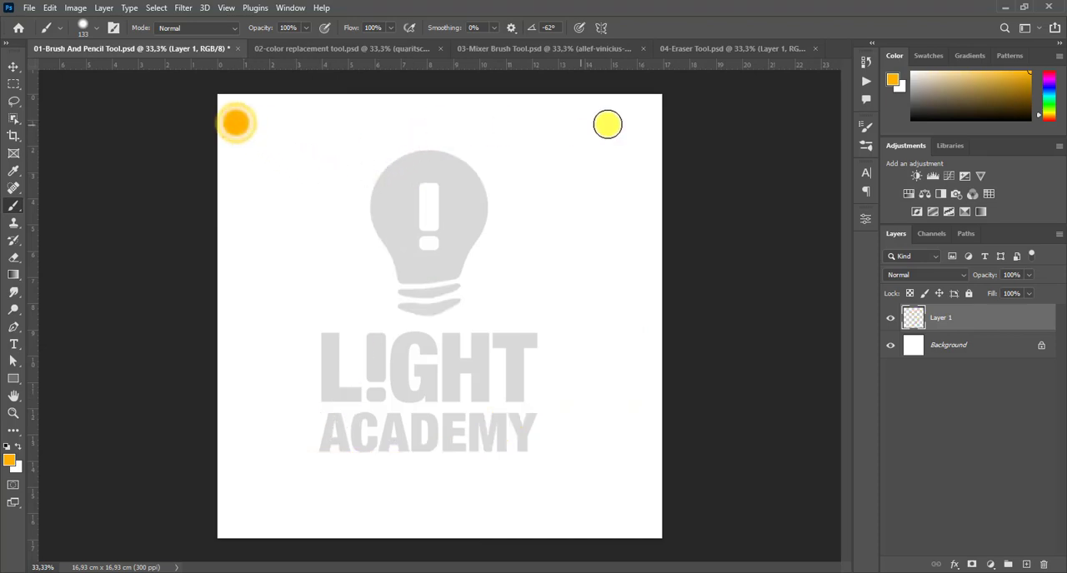
shift+click(622, 121)
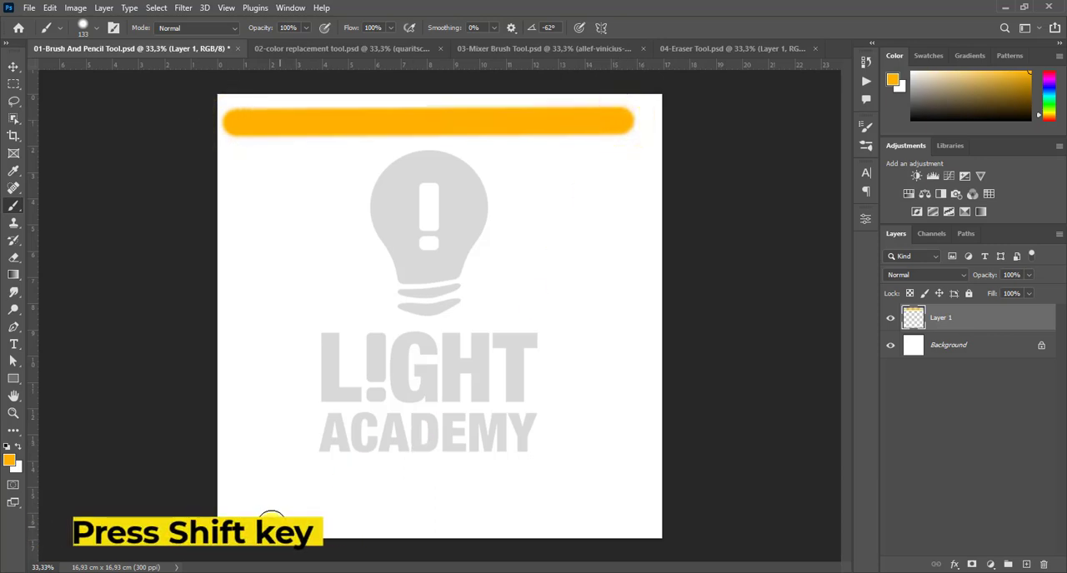
click(243, 505)
shift+click(624, 504)
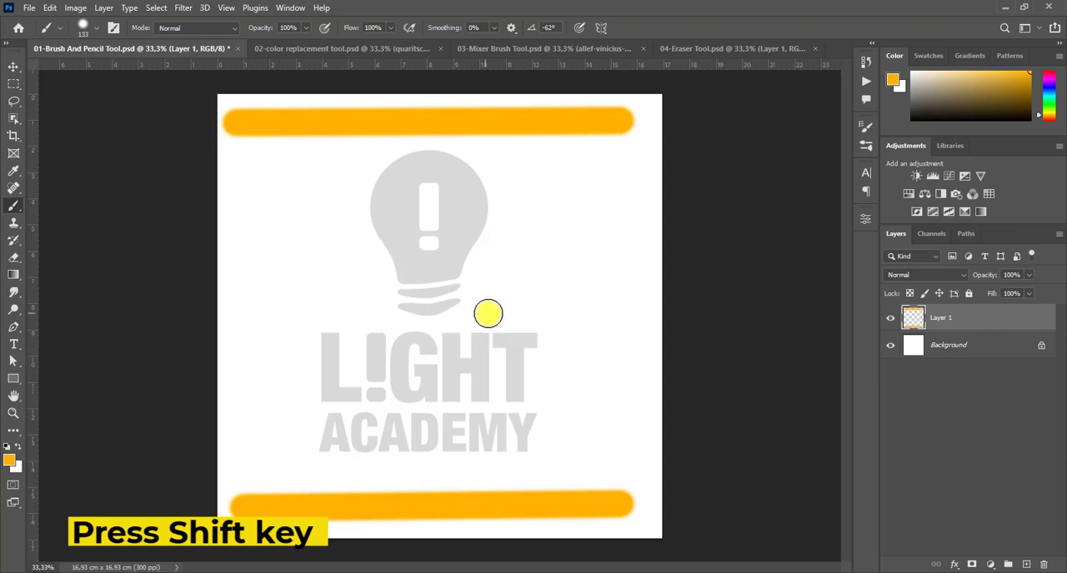
- Set the brush size to 243 px and the hardness to 39%
right_click(352, 215)
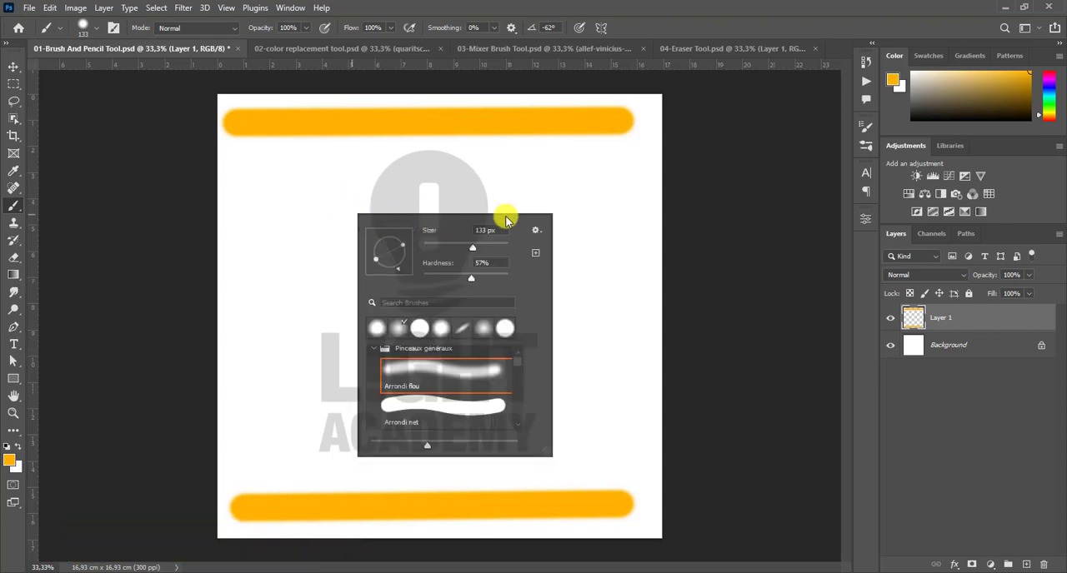
click(83, 28)
click(90, 27)
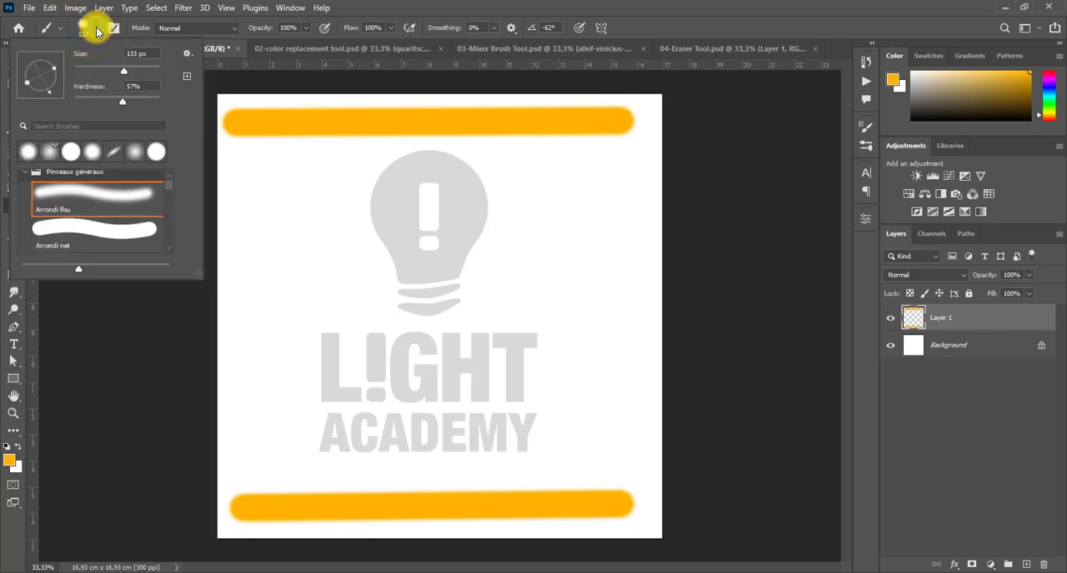
click(26, 172)
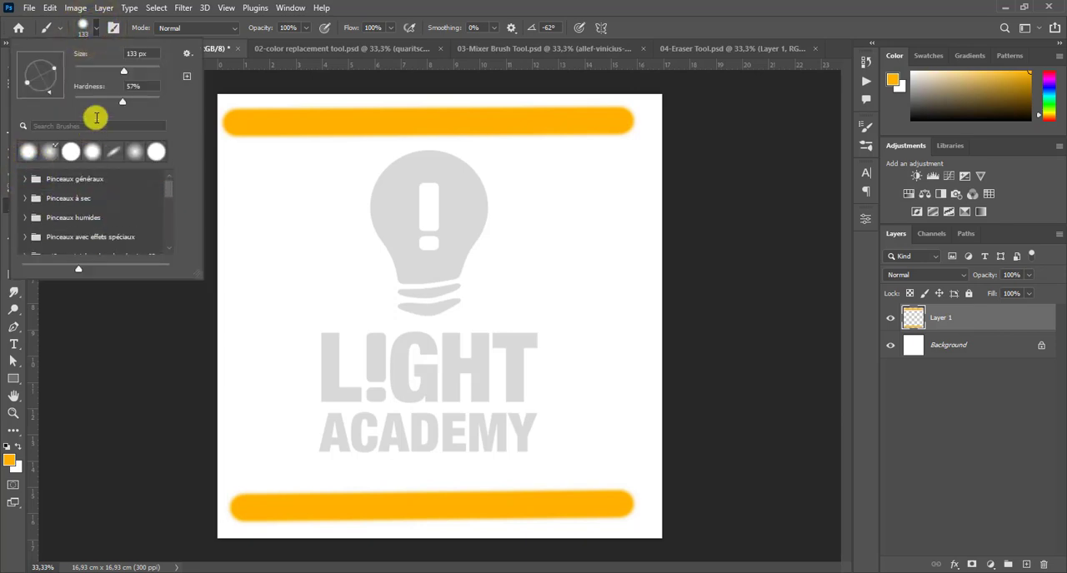
mouse_move(110, 105)
mouse_down()
mouse_move(121, 108)
mouse_move(60, 91)
mouse_move(117, 81)
mouse_up()
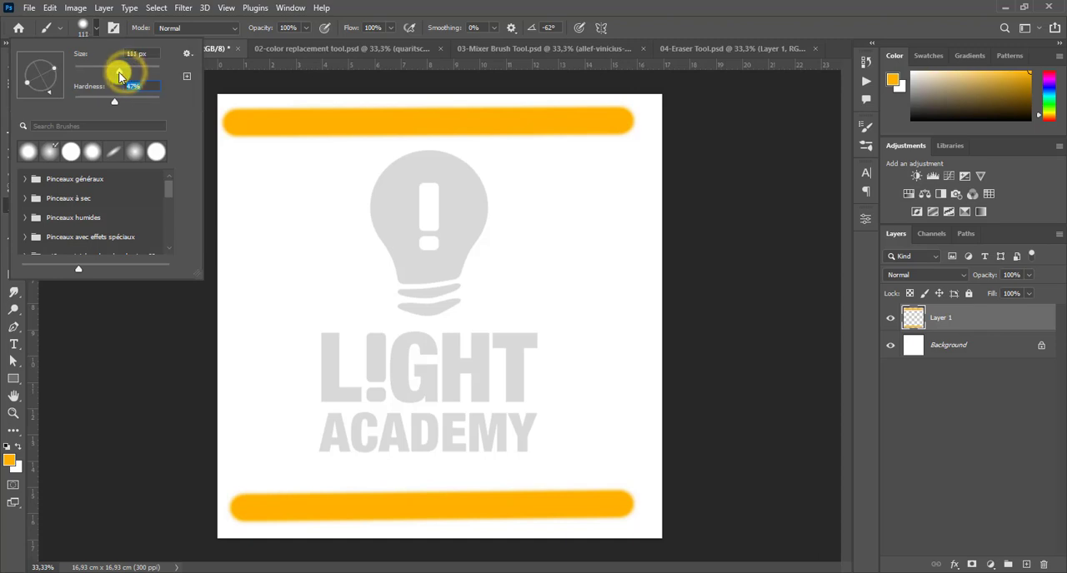
drag(122, 71, 127, 73)
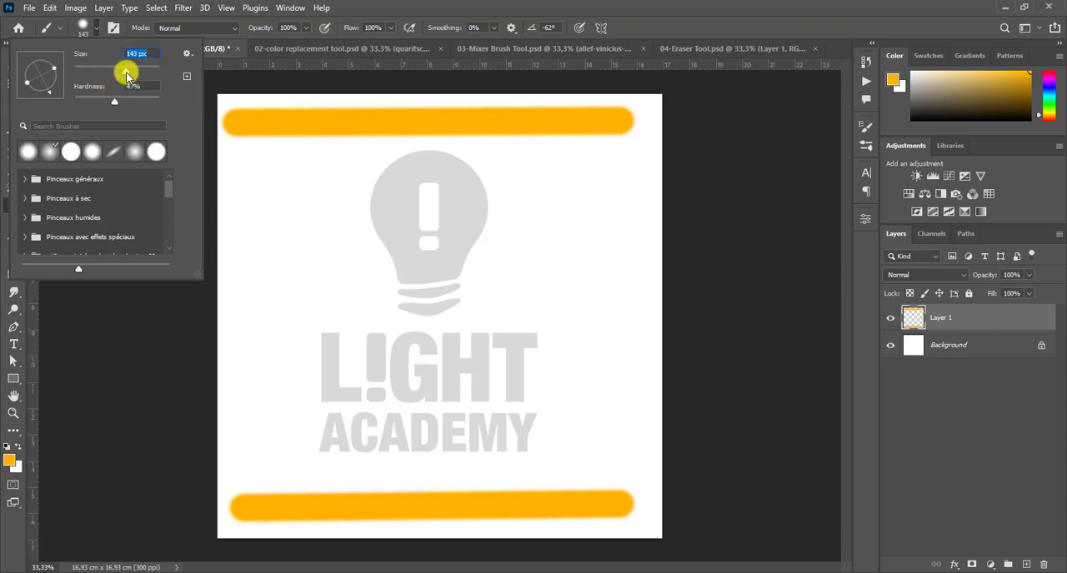
mouse_move(129, 76)
mouse_down()
mouse_move(140, 71)
mouse_move(108, 98)
mouse_up()
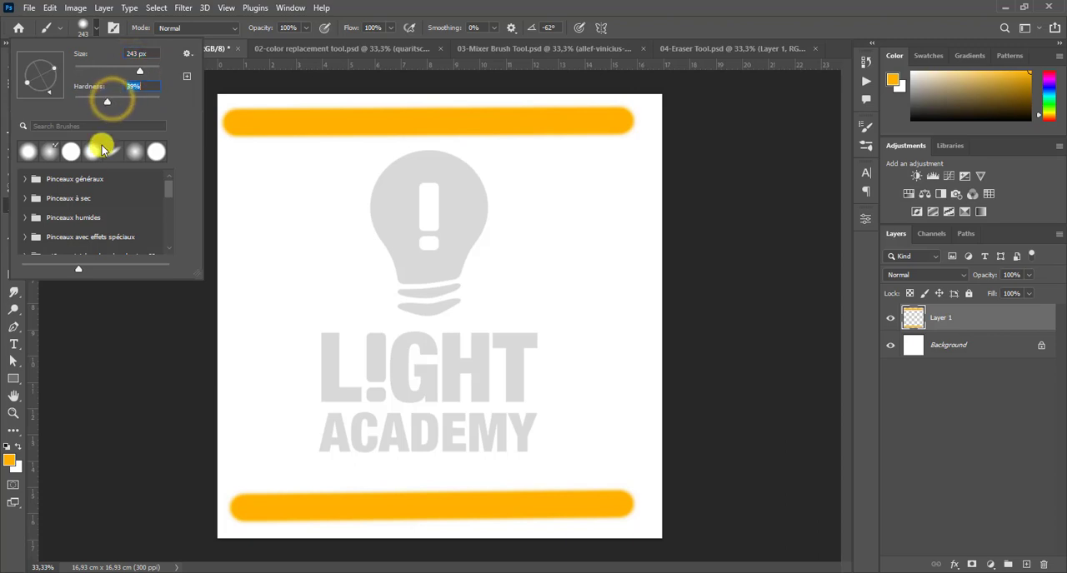
- Examine the brush preset folders, looking inside Pinceaux généraux and Pinceaux à sec
click(99, 182)
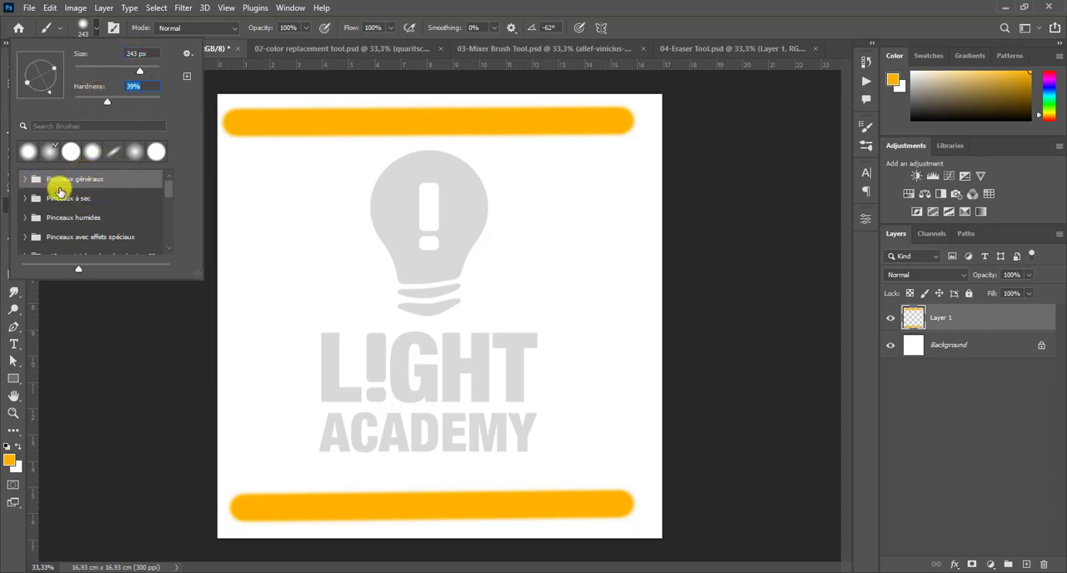
click(68, 199)
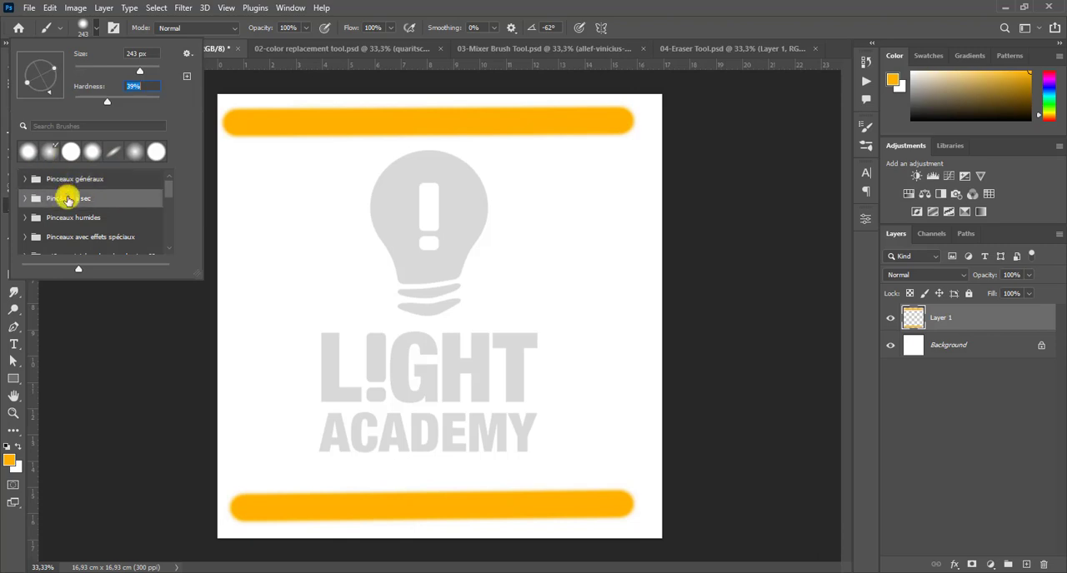
click(75, 220)
click(25, 180)
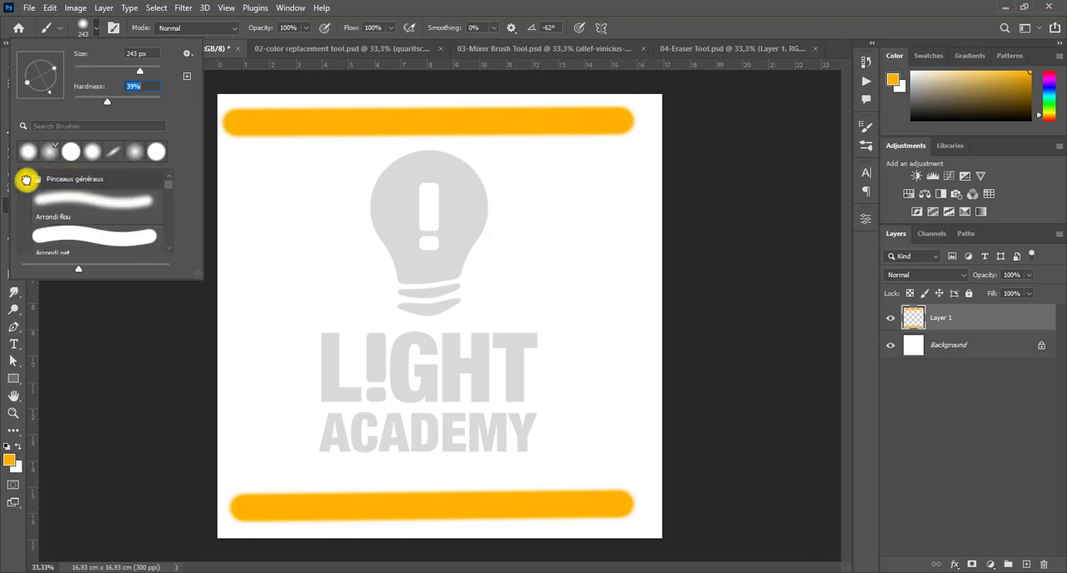
click(26, 179)
click(26, 198)
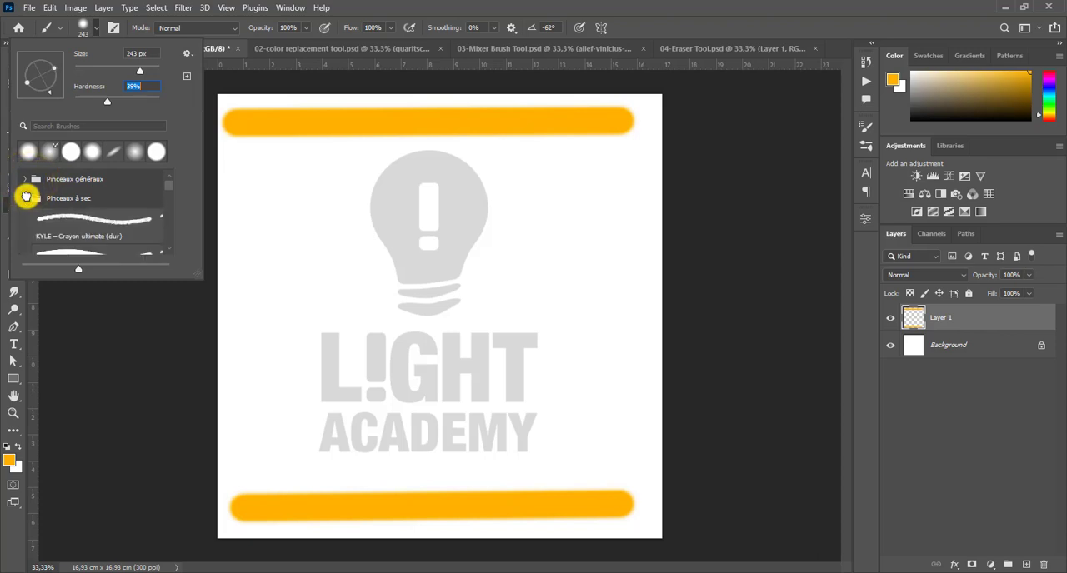
click(25, 198)
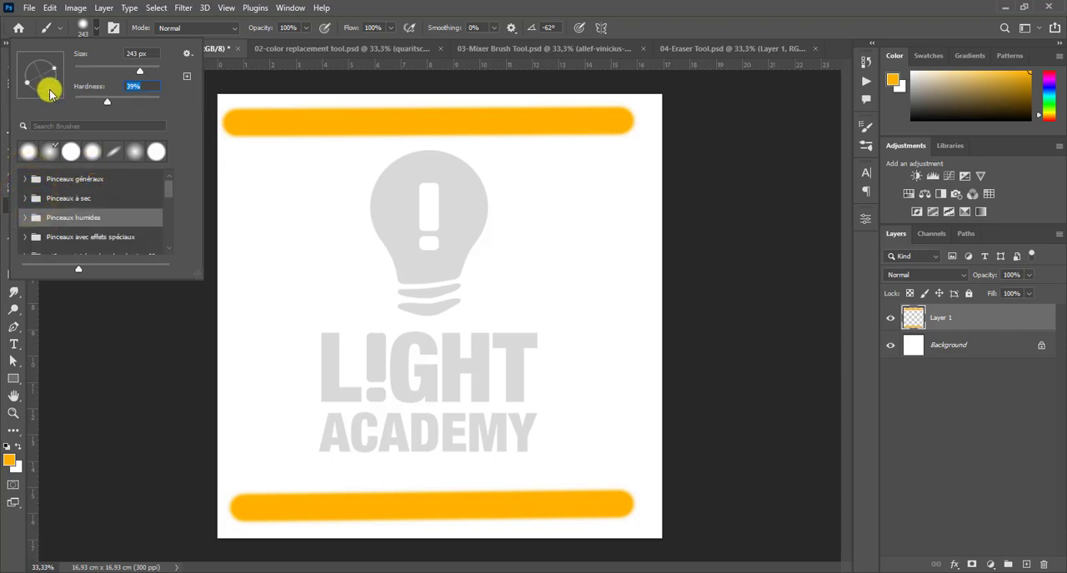
- Paint a U-shaped stroke over the bulb with the brush tip flattened at 34°, and restore the round tip with 80% hardness
mouse_move(56, 77)
mouse_down()
mouse_move(59, 64)
mouse_move(53, 86)
mouse_move(53, 77)
mouse_up()
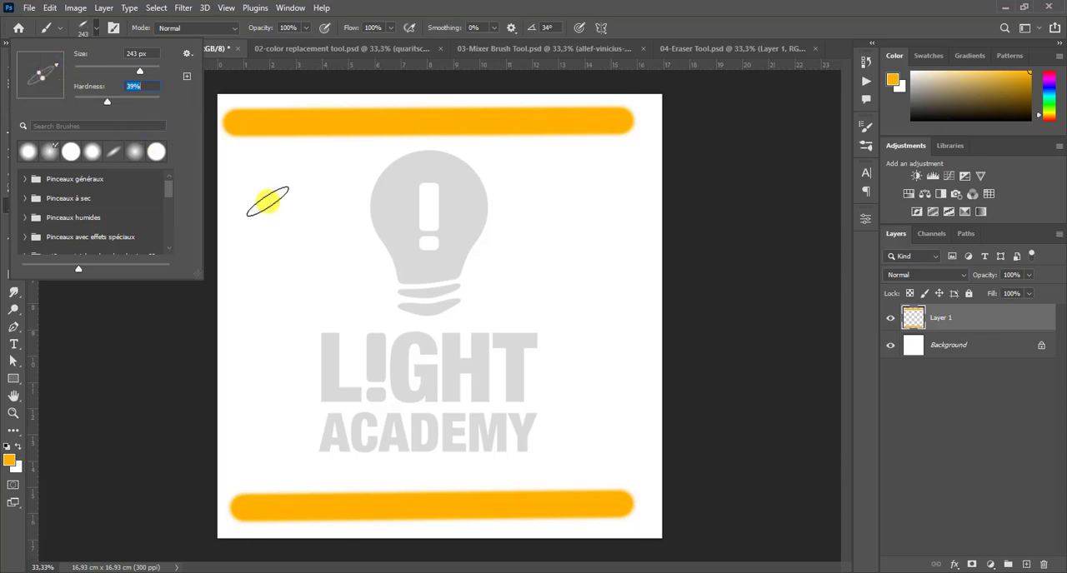
mouse_move(255, 170)
mouse_down()
mouse_move(288, 326)
mouse_move(385, 326)
mouse_move(471, 185)
mouse_up()
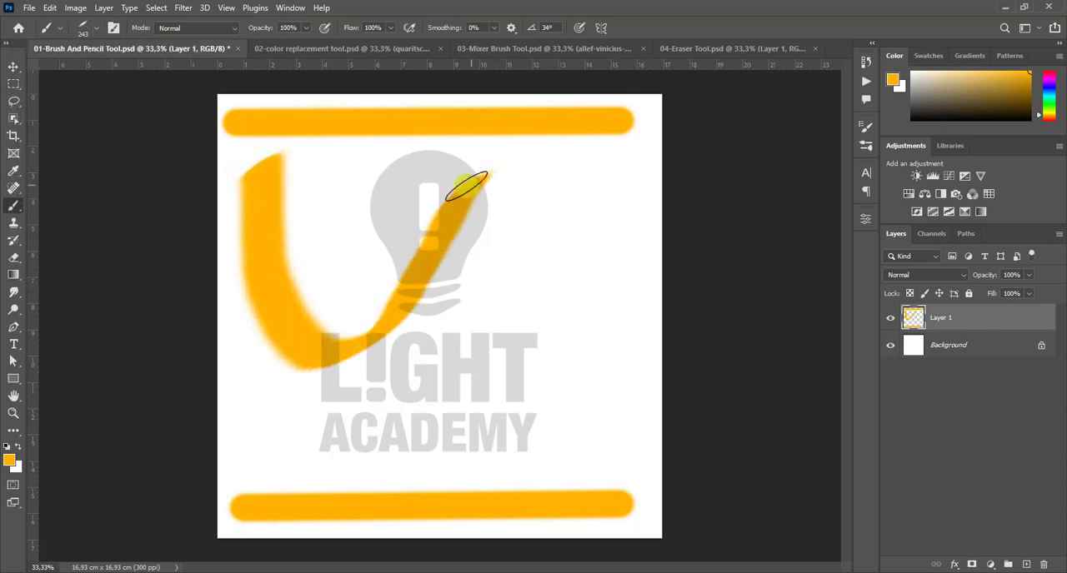
right_click(380, 187)
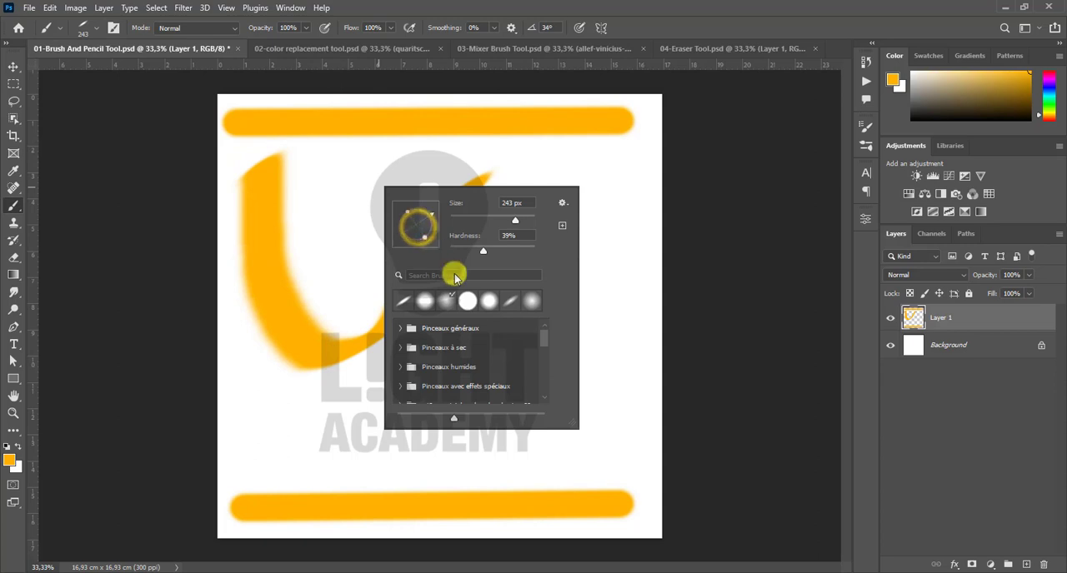
drag(487, 257, 517, 250)
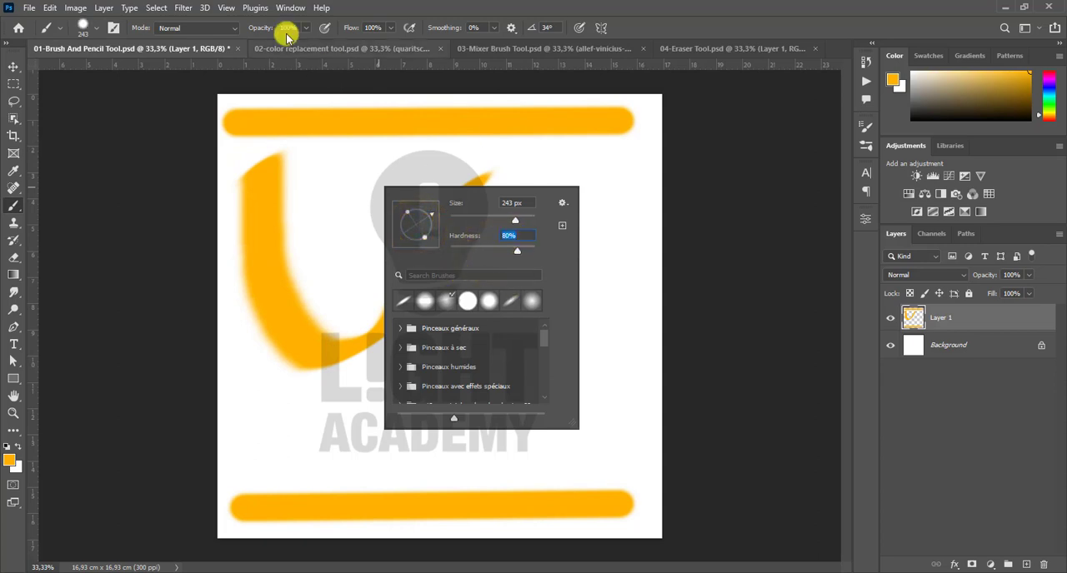
- Examine the brush's blend mode, opacity and smoothing settings, trying 100% smoothing, returning it to 0% and opening the smoothing options
click(208, 29)
click(206, 30)
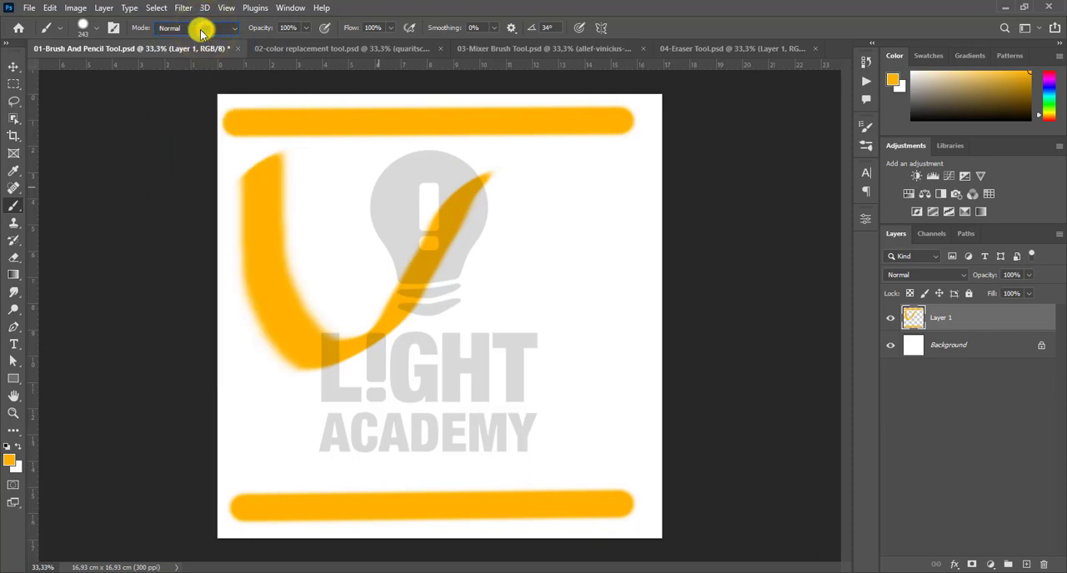
click(222, 28)
click(223, 30)
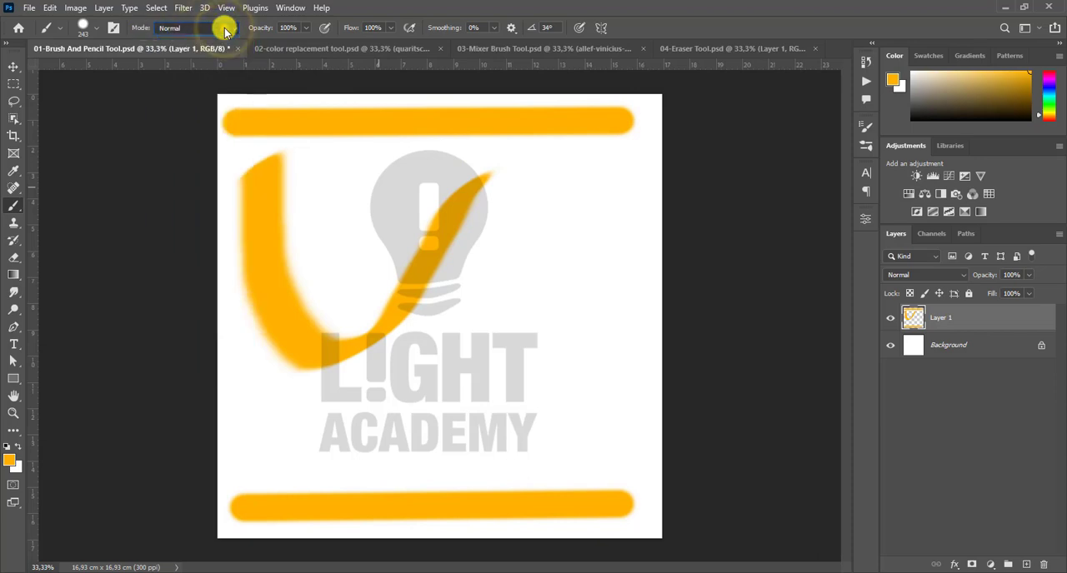
drag(262, 29, 322, 31)
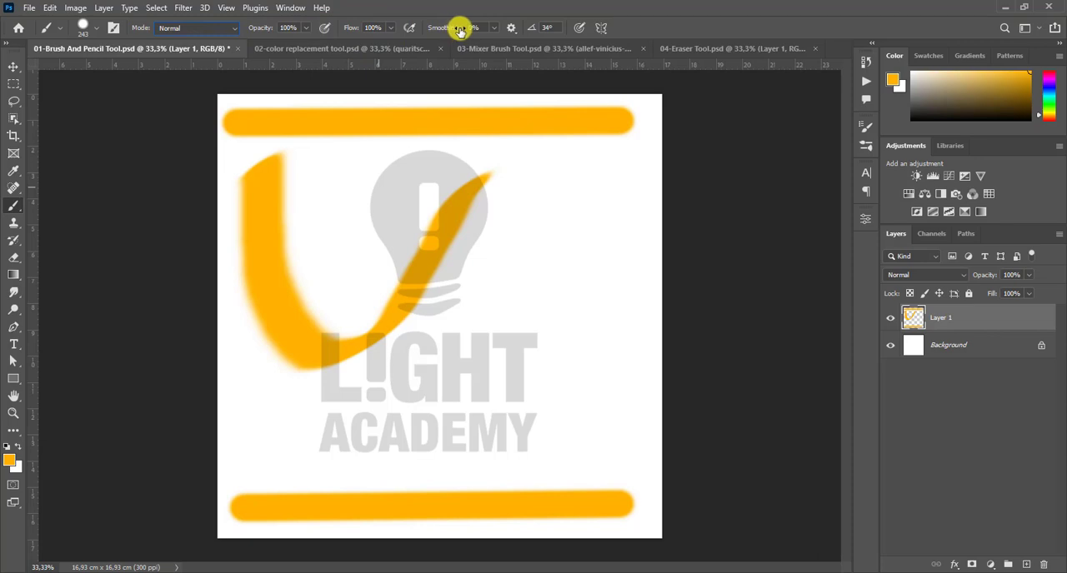
drag(453, 31, 553, 29)
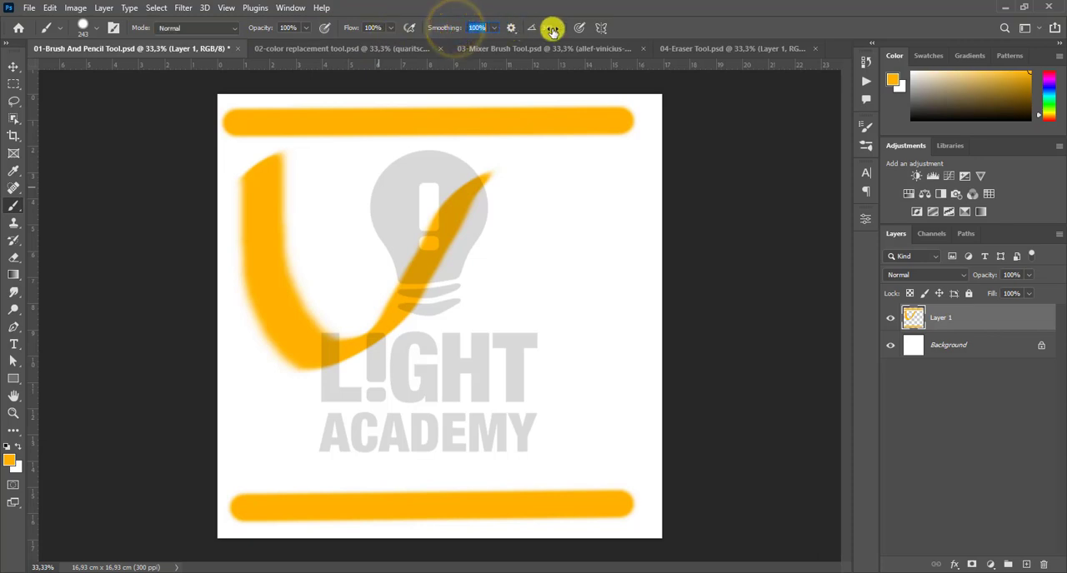
drag(459, 31, 370, 29)
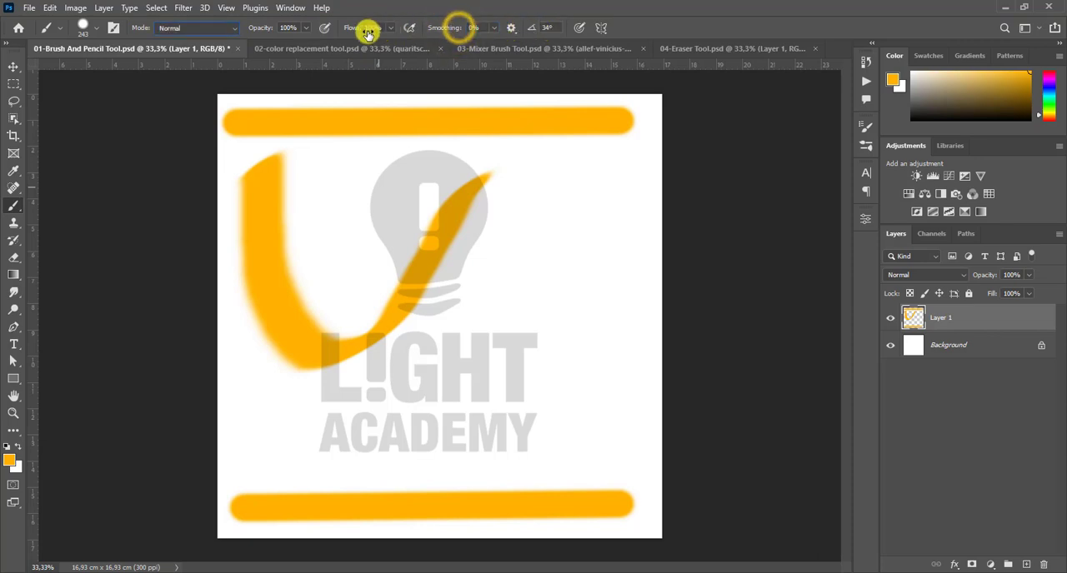
click(507, 29)
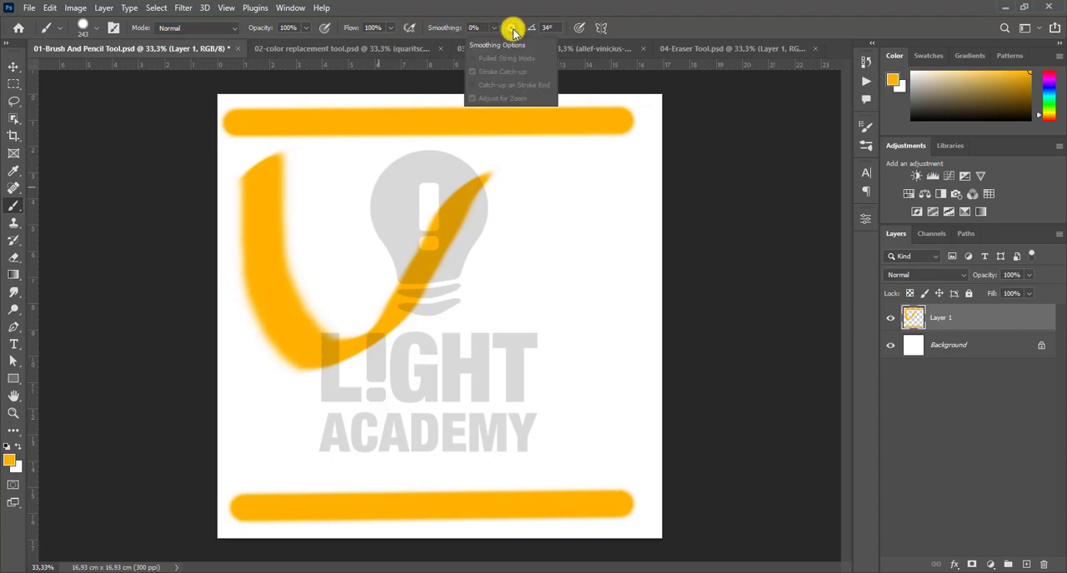
- Set the brush angle to -120° and turn on horizontal paint symmetry, accepting the axis across the middle of the canvas
click(507, 29)
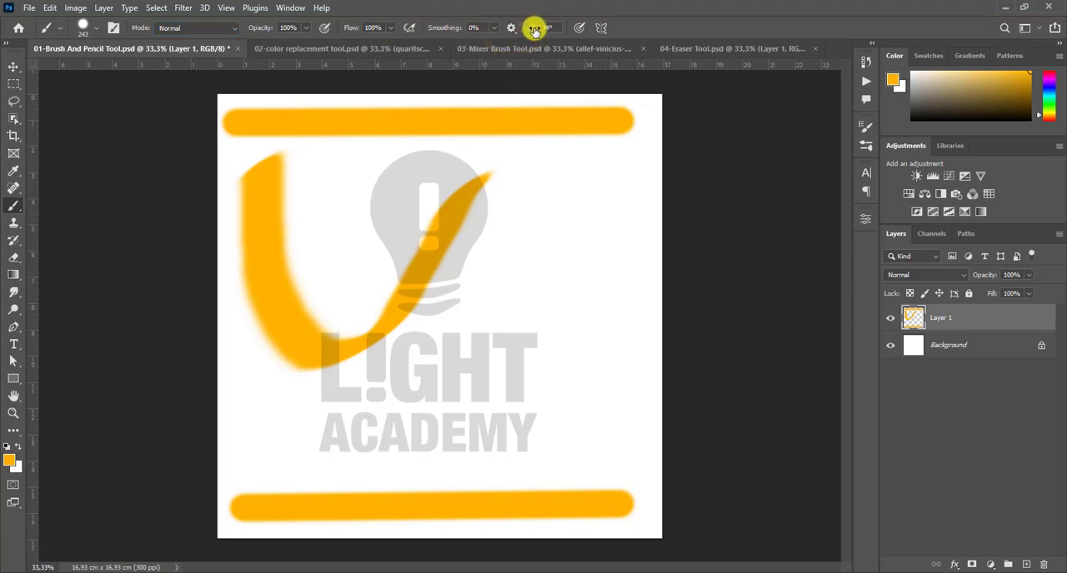
mouse_move(536, 31)
mouse_down()
mouse_move(478, 26)
mouse_move(597, 35)
mouse_up()
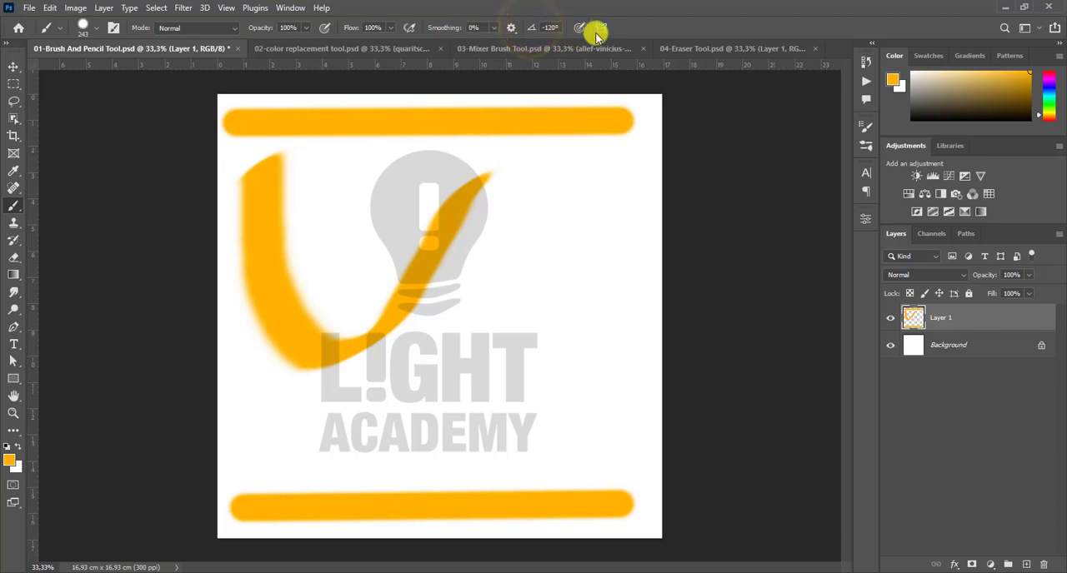
click(601, 29)
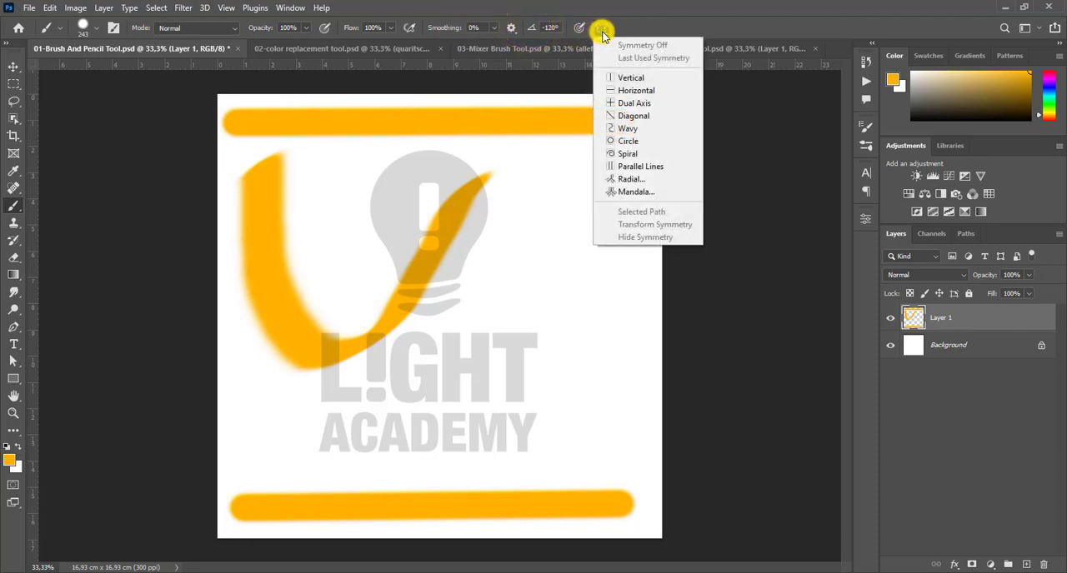
click(660, 90)
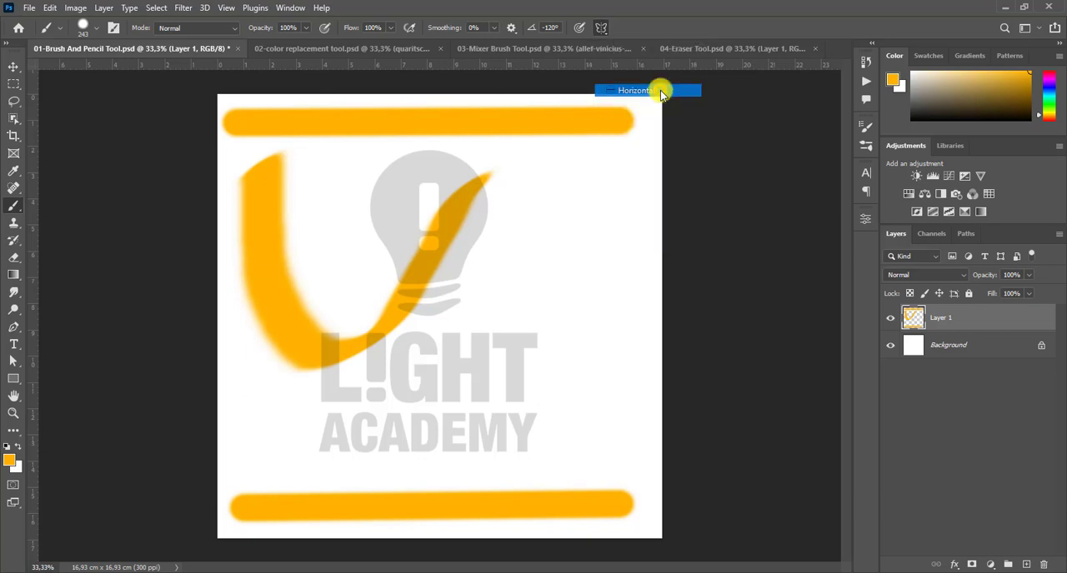
click(652, 28)
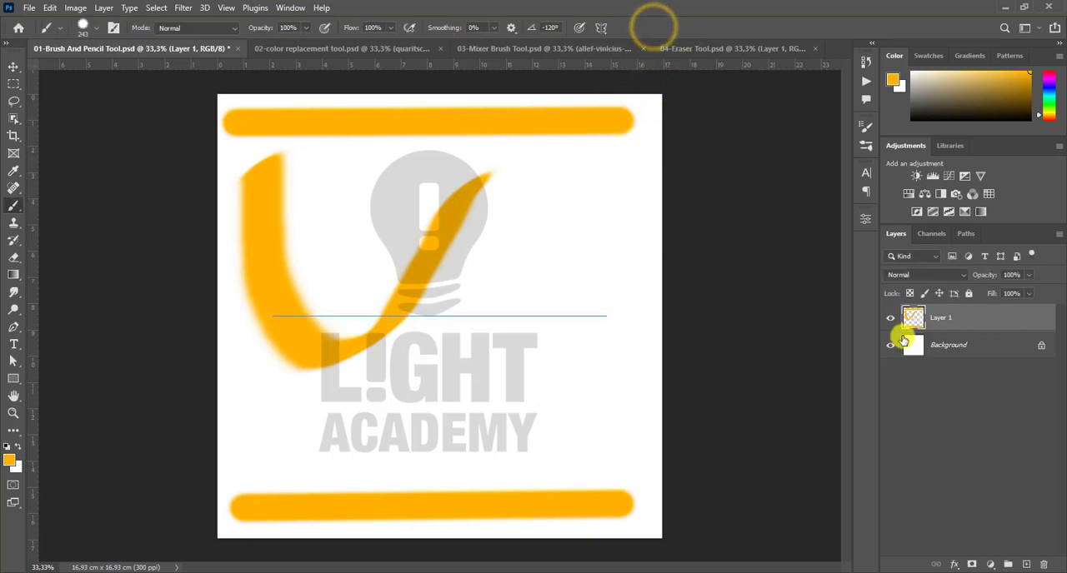
- Hide Layer 1 and paint one vertical and one horizontal stroke, mirrored by the symmetry axis, on a new layer
click(890, 318)
click(1027, 565)
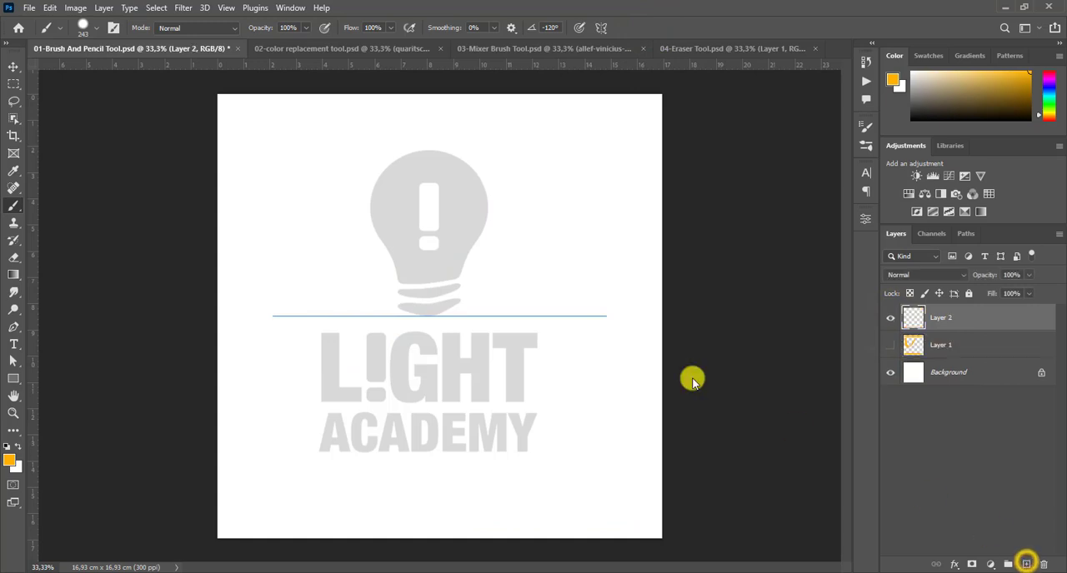
click(325, 175)
drag(324, 247, 322, 452)
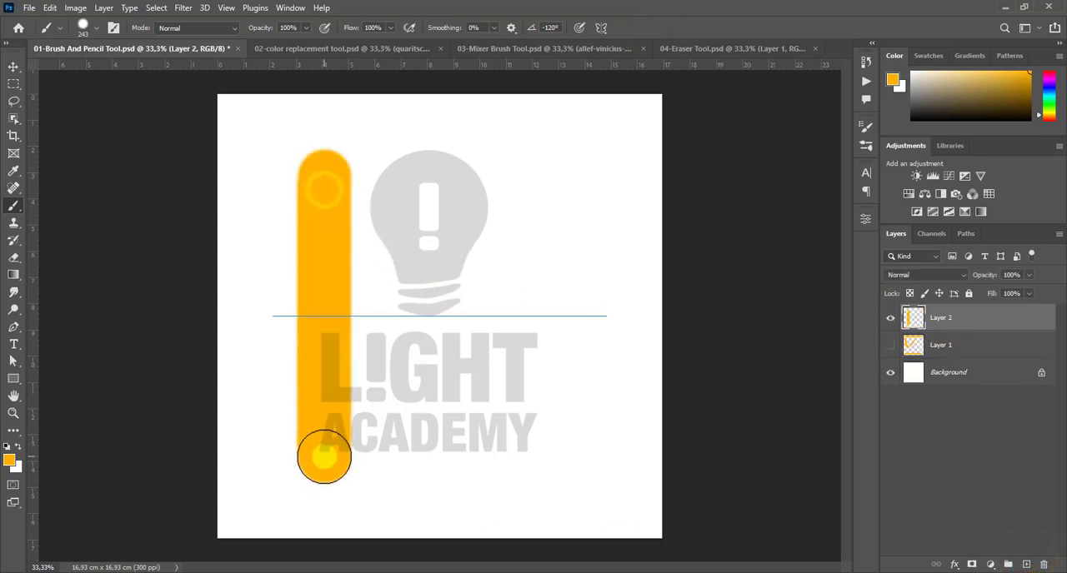
drag(427, 206, 562, 206)
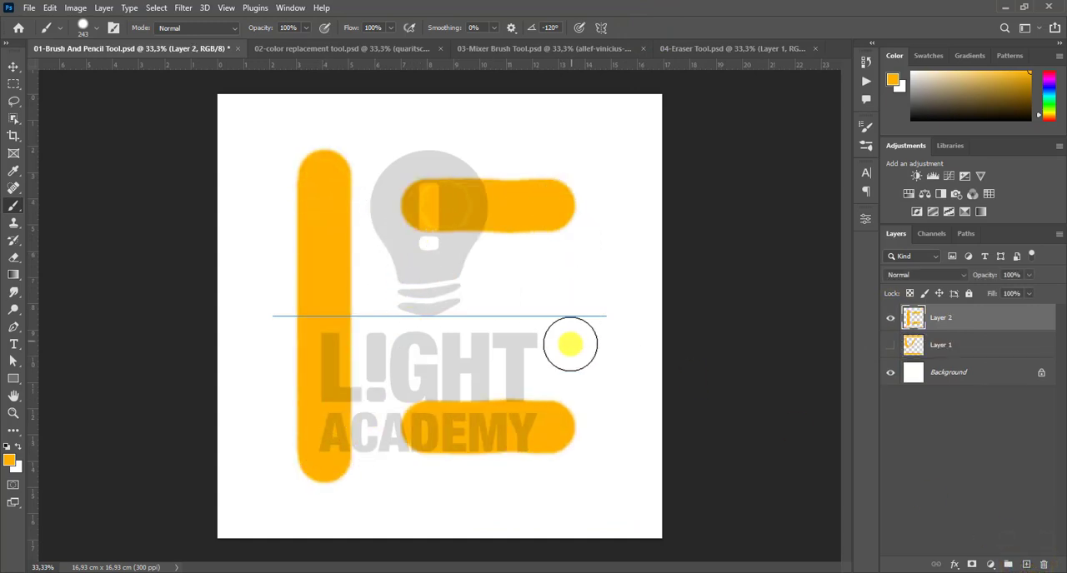
- Turn off the Brush tool's paint symmetry
key(v)
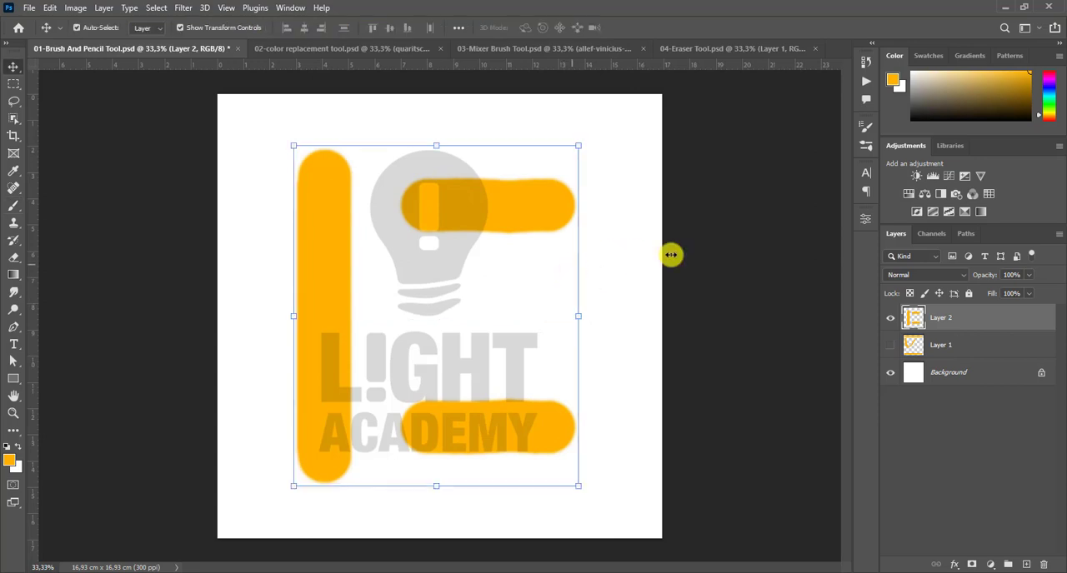
click(18, 207)
click(601, 30)
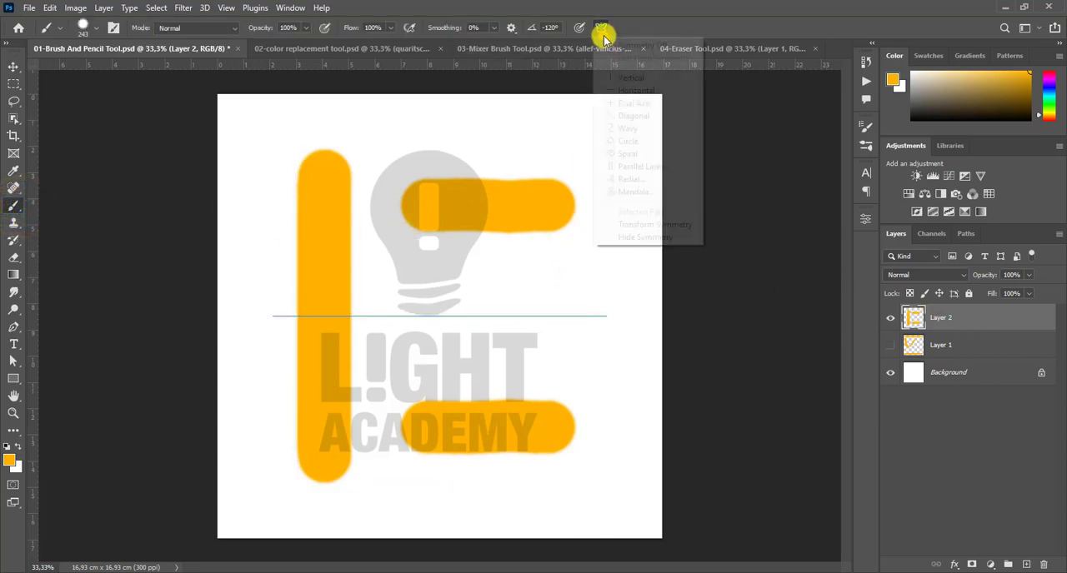
click(618, 44)
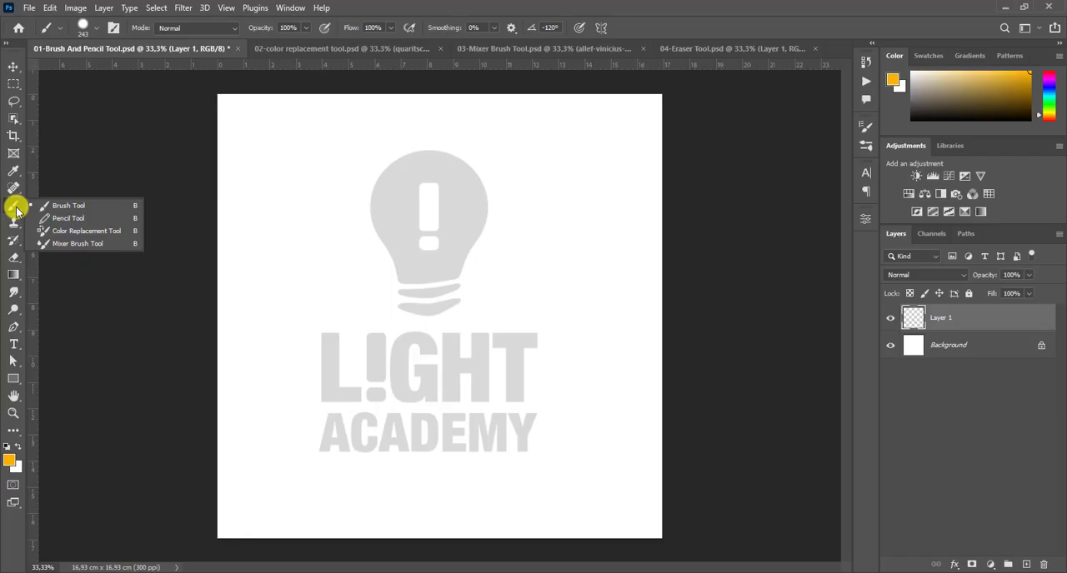
- Switch to the Pencil tool and try a freehand zigzag stroke across the logo on Layer 1, undoing it
click(68, 219)
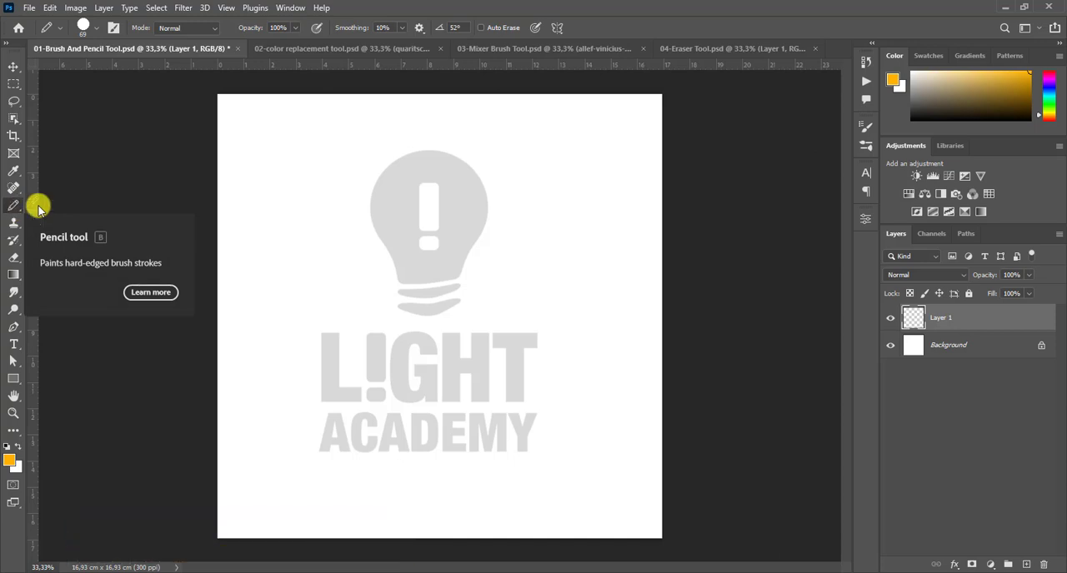
mouse_move(258, 145)
mouse_down()
mouse_move(288, 274)
mouse_move(376, 393)
mouse_move(496, 462)
mouse_up()
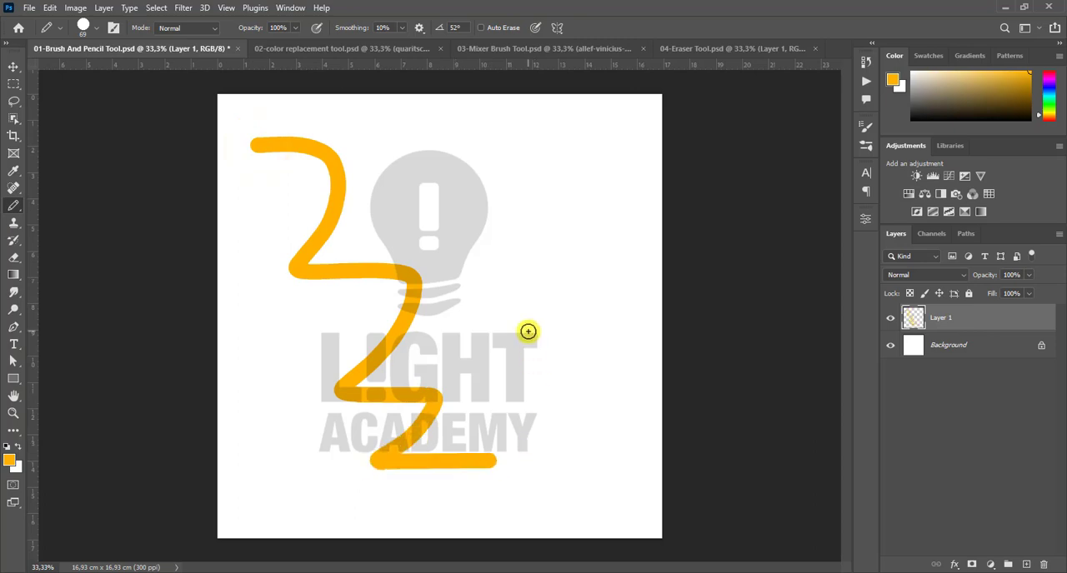
key(ctrl+z)
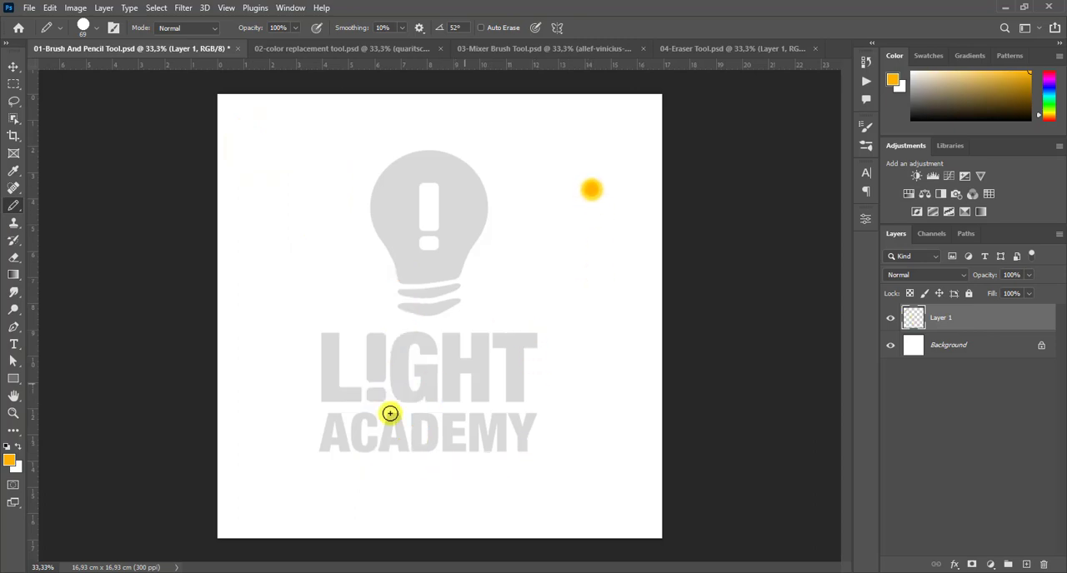
- Try two crossing straight pencil lines over the logo, undo them, and draw another pencil stroke across the logo
shift+click(390, 414)
click(333, 150)
shift+click(541, 374)
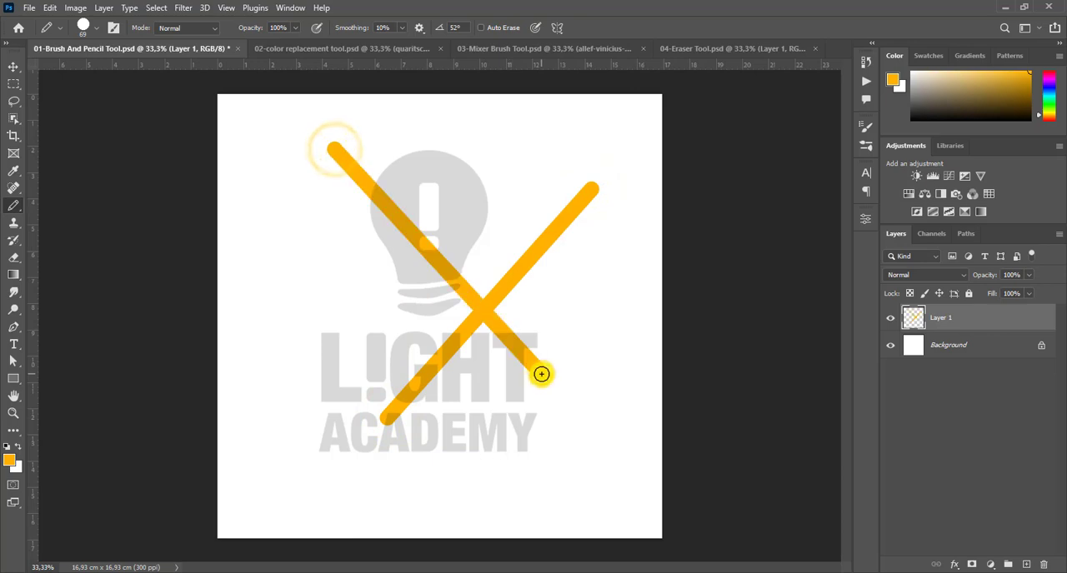
key(ctrl+z)
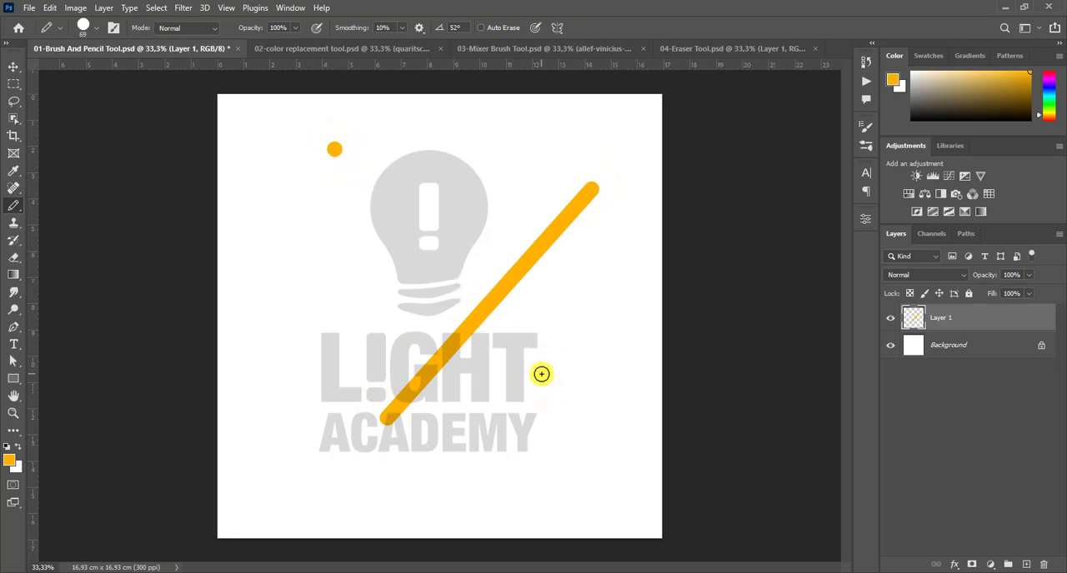
key(ctrl+z)
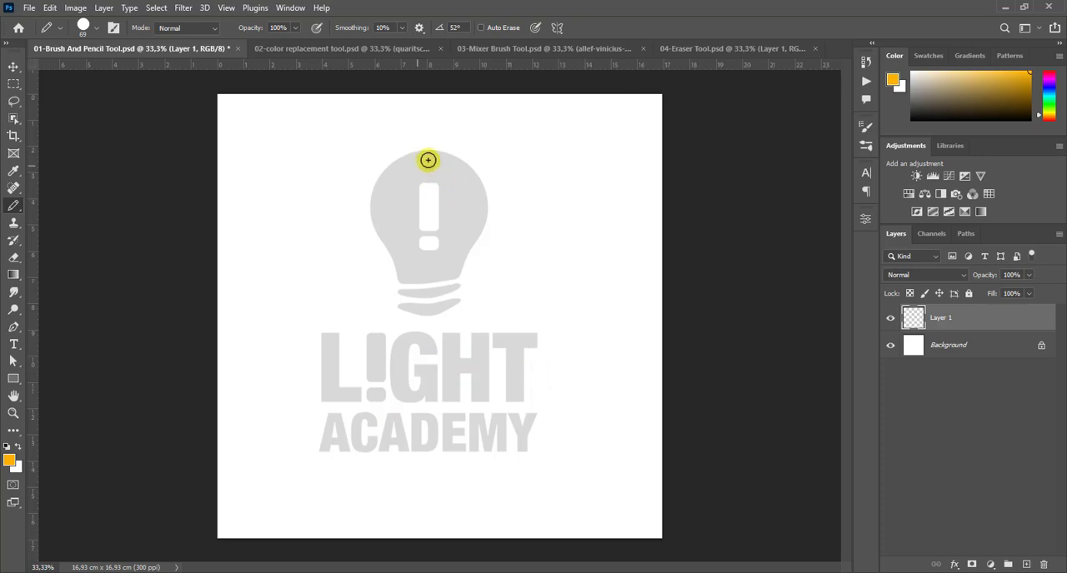
mouse_move(251, 357)
mouse_down()
mouse_move(326, 381)
mouse_move(367, 233)
mouse_move(367, 303)
mouse_move(405, 342)
mouse_move(521, 241)
mouse_up()
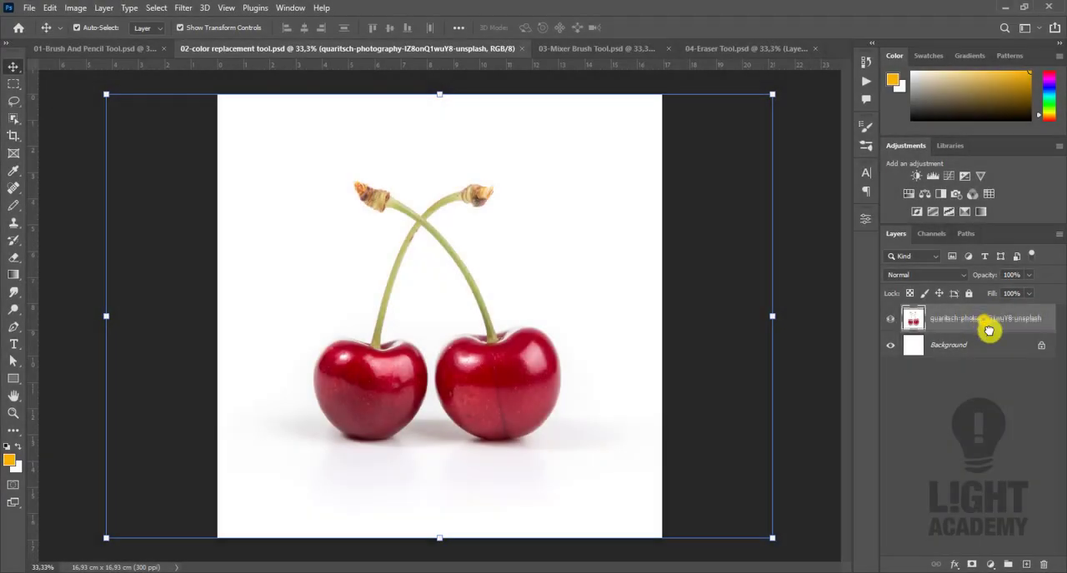
- In 02-color replacement tool.psd, duplicate the cherry photo layer and choose the Color Replacement tool
drag(983, 325, 1027, 565)
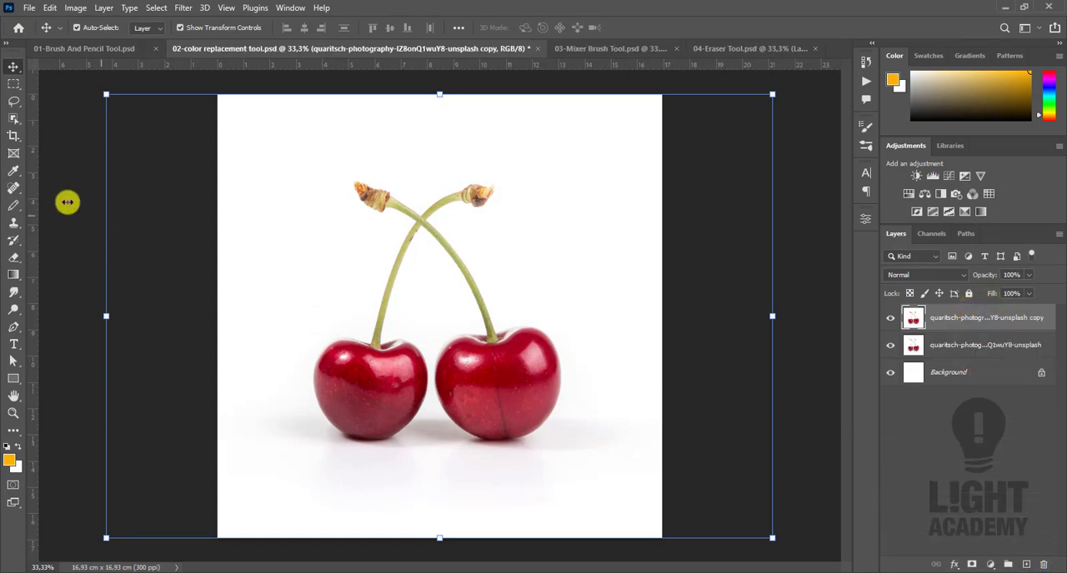
click(20, 202)
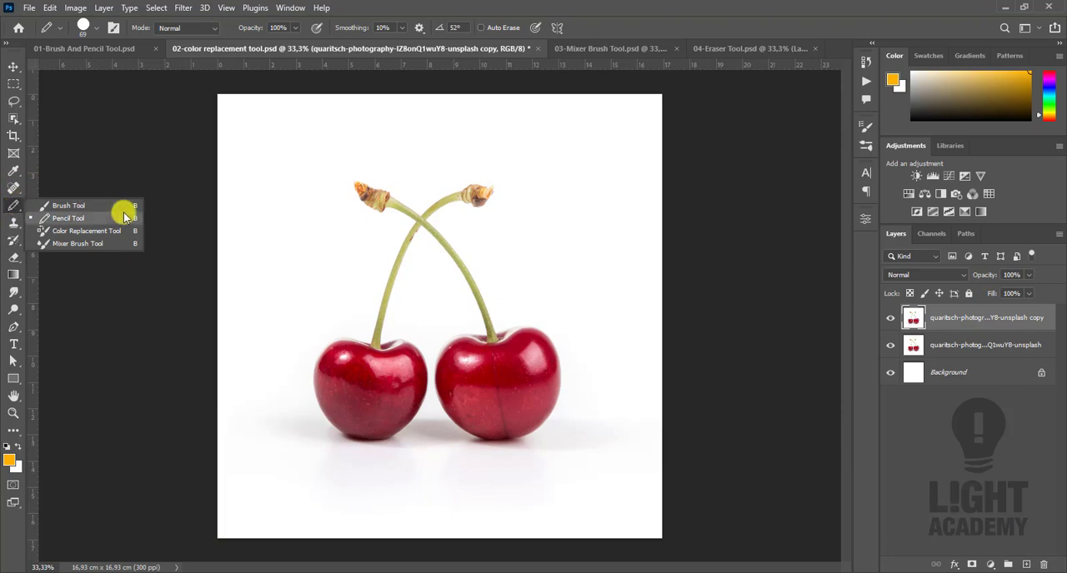
click(90, 231)
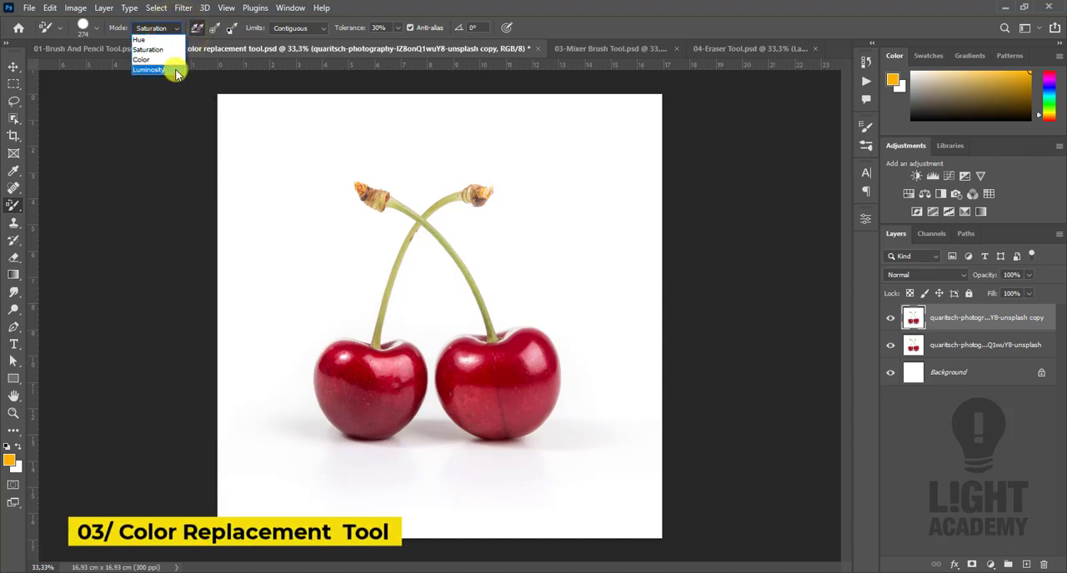
- Recolour the left cherry in Hue mode with a brownish colour sampled from the stem tip
click(167, 36)
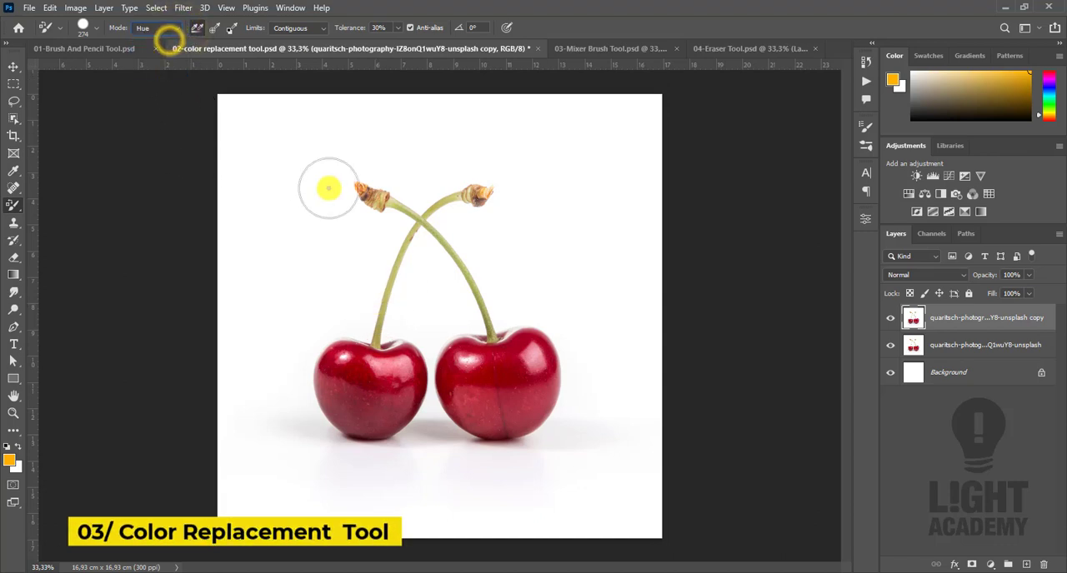
alt+click(380, 200)
mouse_move(380, 389)
mouse_down()
mouse_move(350, 392)
mouse_move(337, 371)
mouse_move(376, 373)
mouse_move(340, 354)
mouse_move(327, 392)
mouse_move(335, 378)
mouse_move(390, 386)
mouse_move(393, 362)
mouse_move(403, 362)
mouse_move(374, 439)
mouse_move(336, 433)
mouse_move(384, 398)
mouse_move(406, 365)
mouse_move(393, 357)
mouse_move(398, 345)
mouse_move(414, 407)
mouse_move(406, 346)
mouse_move(421, 358)
mouse_move(356, 348)
mouse_move(338, 361)
mouse_move(328, 415)
mouse_move(368, 421)
mouse_move(320, 286)
mouse_move(315, 234)
mouse_move(257, 148)
mouse_up()
- Set the replacement mode to Saturation, sample the stem tip's colour again and paint over the left cherry
click(169, 28)
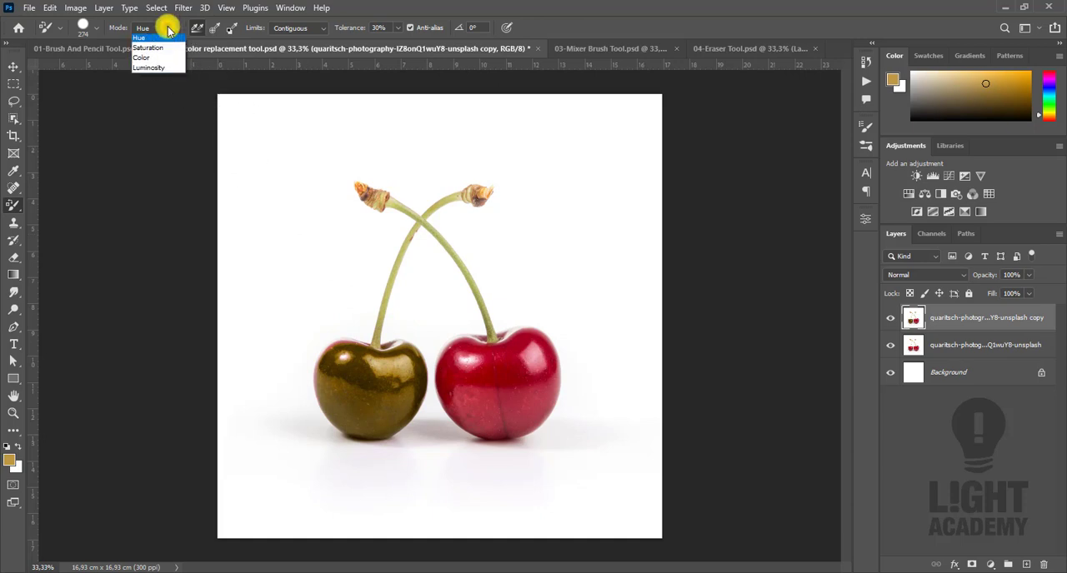
click(169, 49)
alt+click(369, 190)
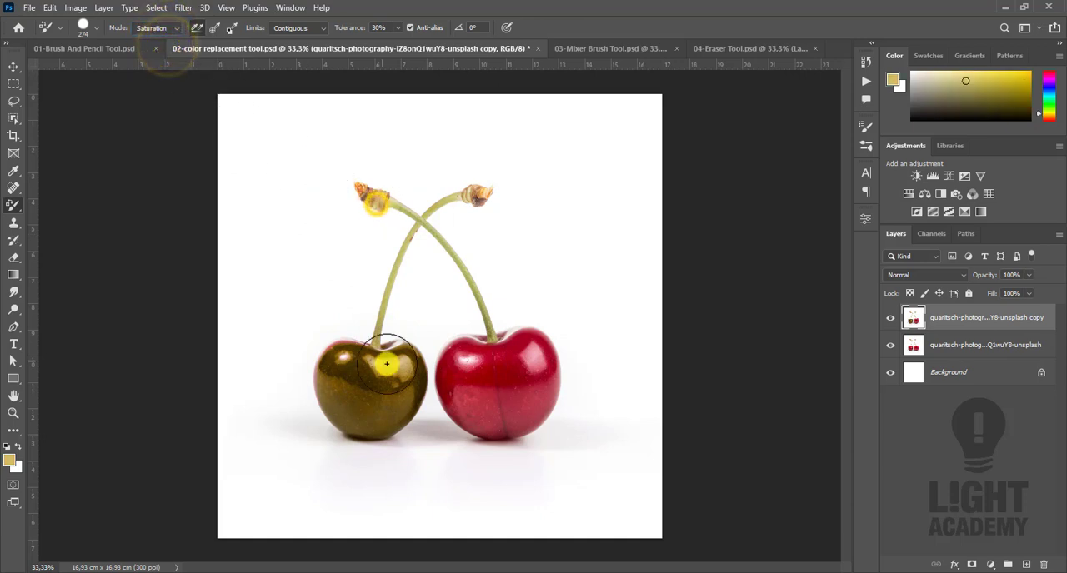
mouse_move(375, 367)
mouse_down()
mouse_move(344, 357)
mouse_move(394, 389)
mouse_move(357, 409)
mouse_up()
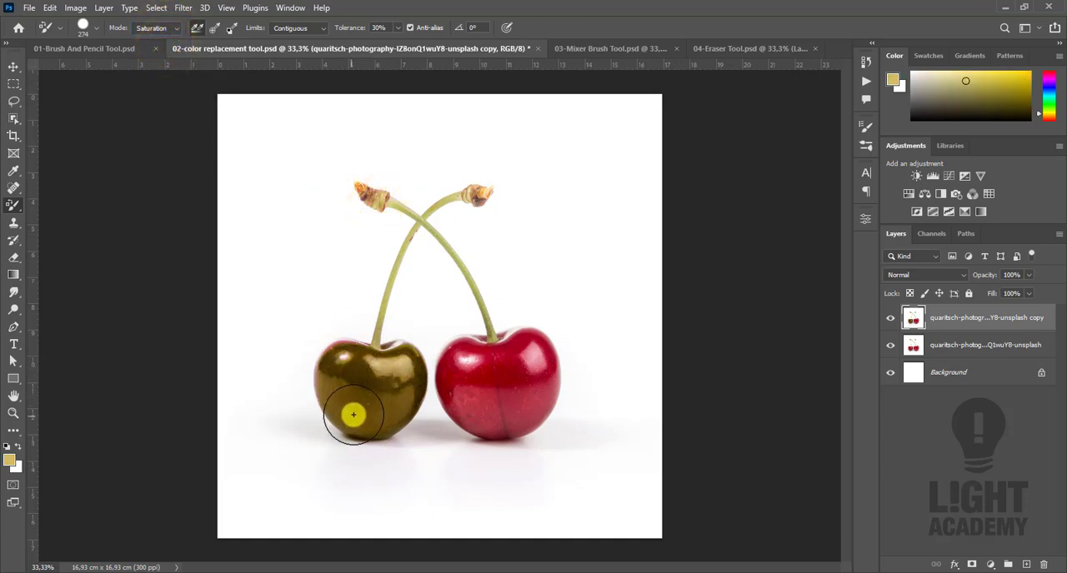
- Compare the recoloured cherry with the original by toggling the visibility of the copied photo layer
key(v)
click(818, 317)
click(890, 319)
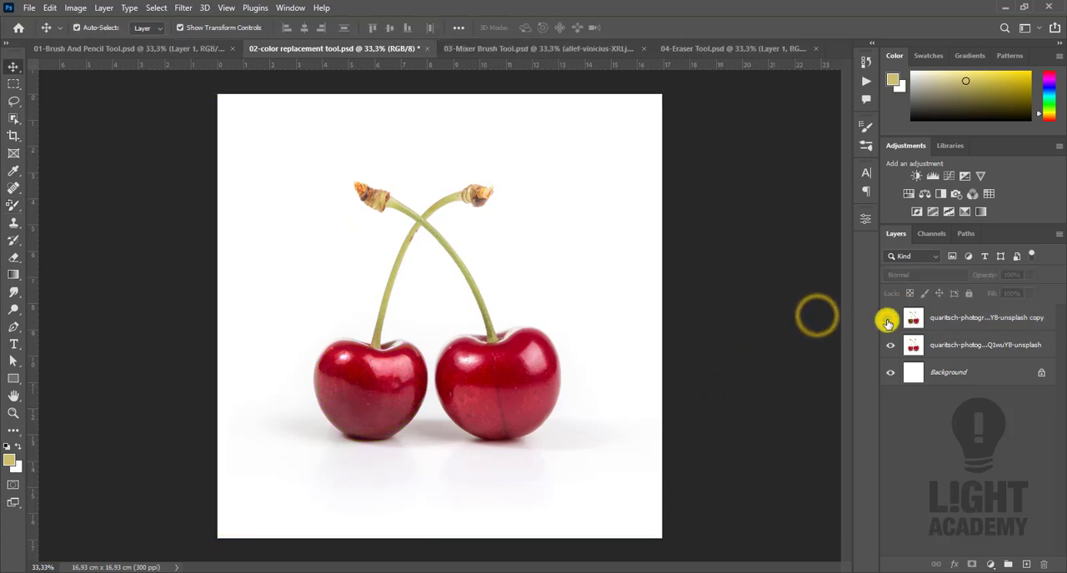
click(890, 320)
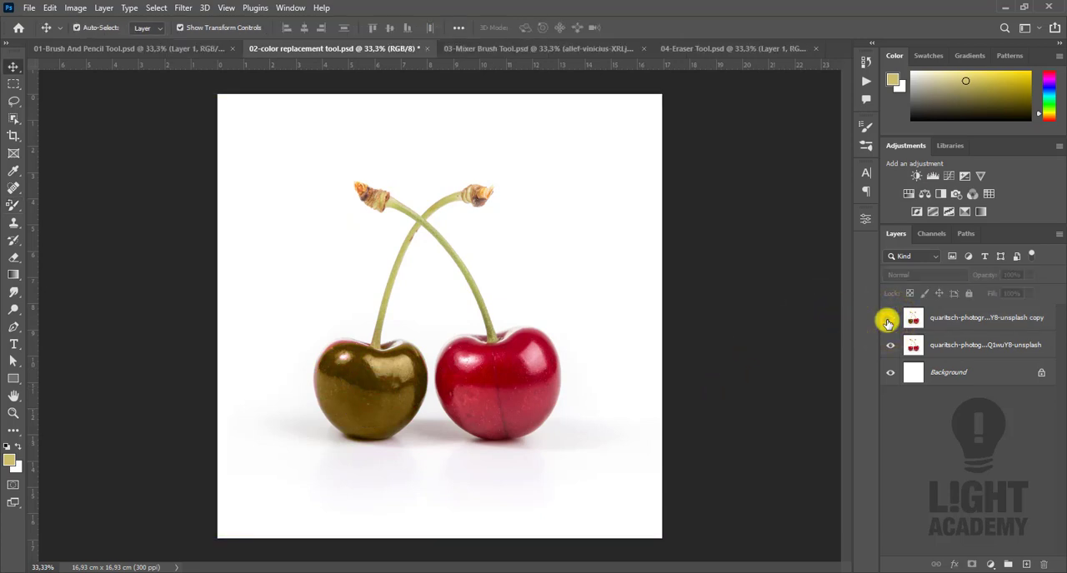
click(889, 322)
click(888, 322)
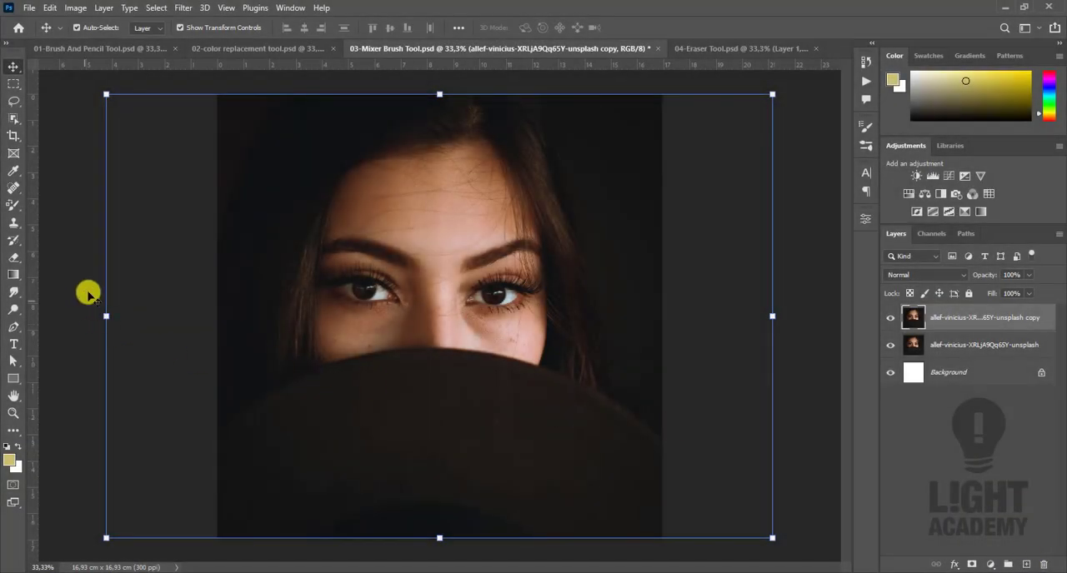
- In 03-Mixer Brush Tool.psd, reset the colours to default black and white and smooth the forehead skin with the Mixer Brush
click(13, 207)
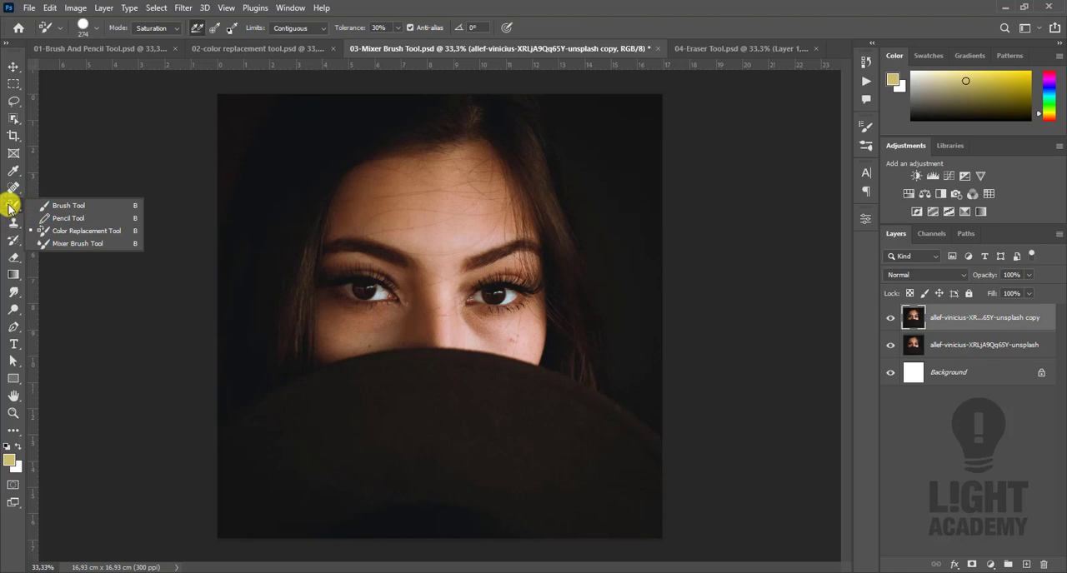
click(73, 247)
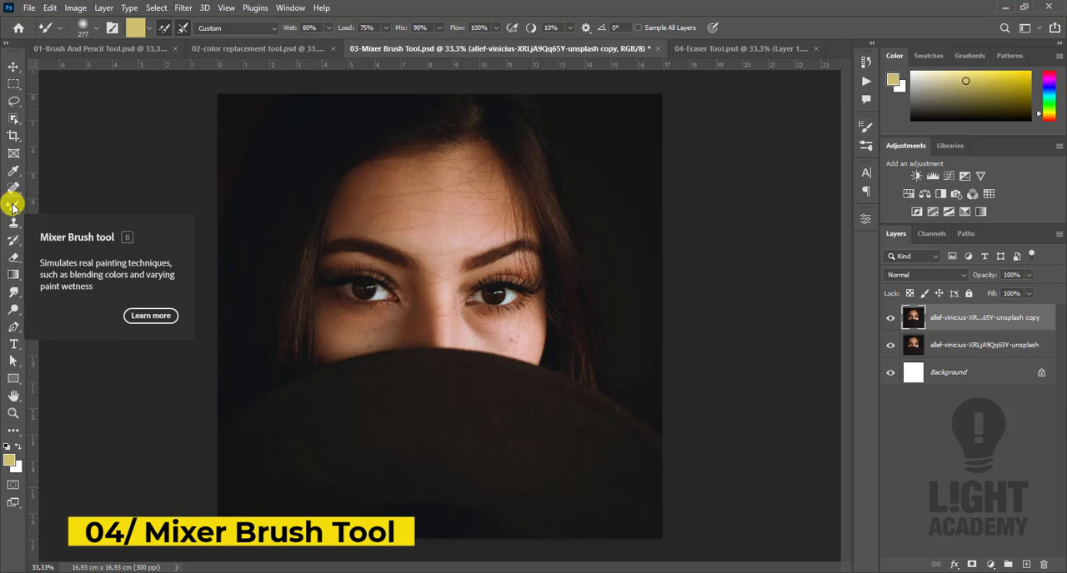
click(8, 448)
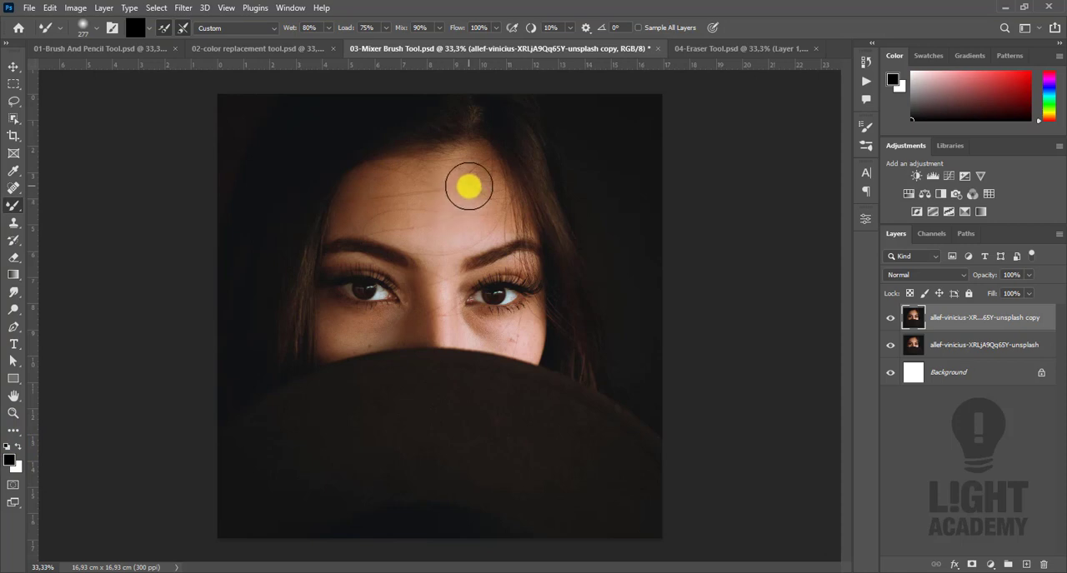
click(467, 183)
mouse_move(376, 200)
mouse_down()
mouse_move(484, 176)
mouse_move(403, 207)
mouse_up()
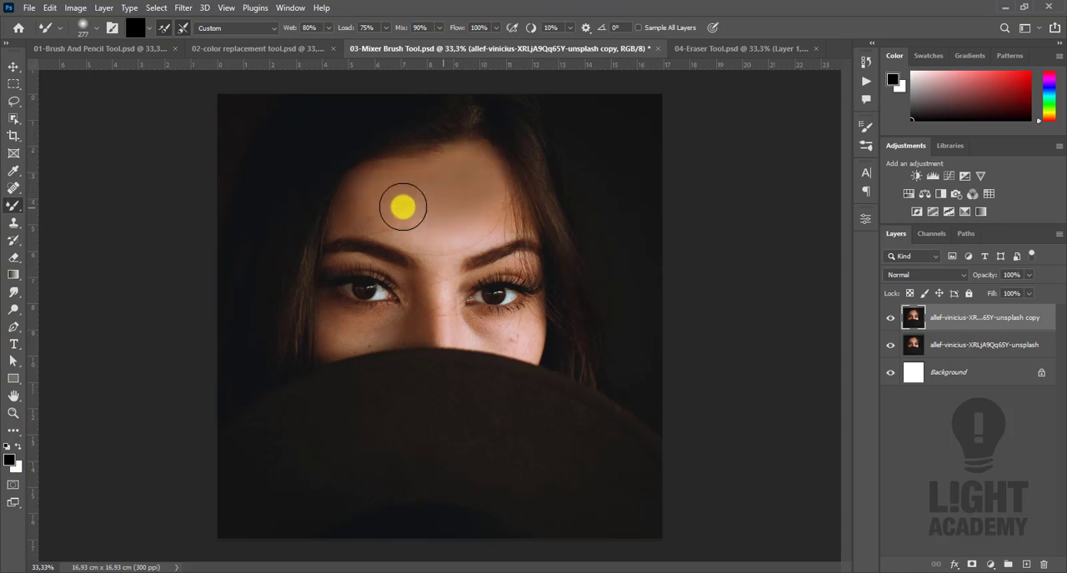
- Reduce the Mixer Brush to 217 px and blend the skin on the nose bridge and under both eyes
alt+right_click(443, 263)
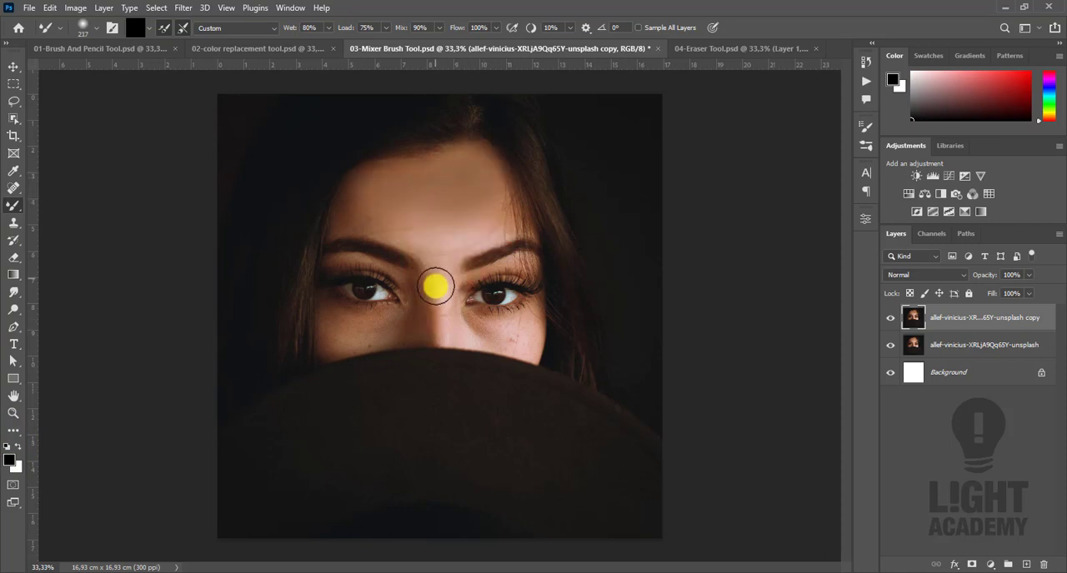
mouse_move(439, 276)
mouse_down()
mouse_move(437, 339)
mouse_move(390, 329)
mouse_move(331, 339)
mouse_up()
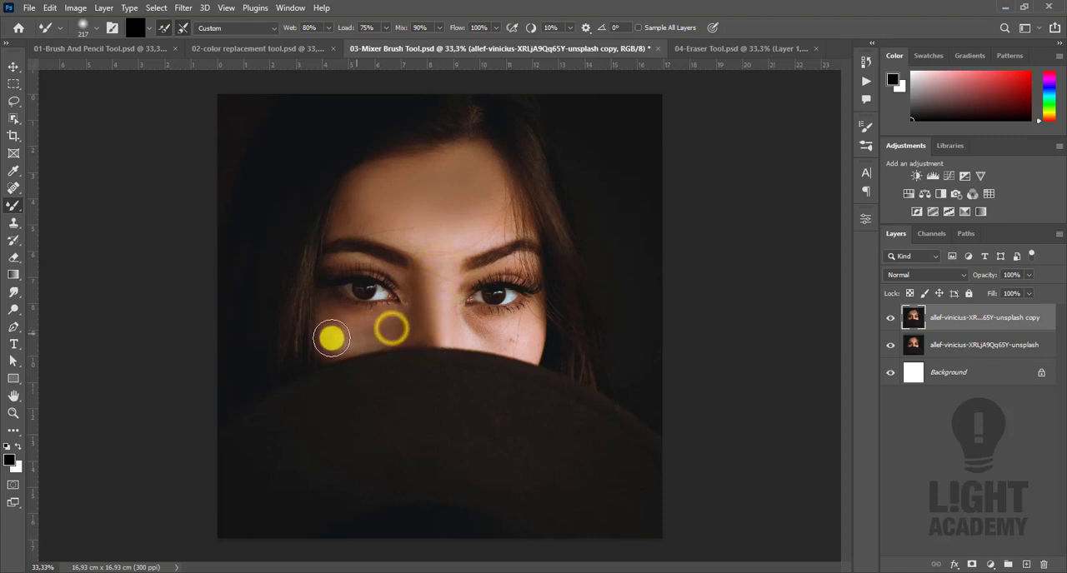
drag(498, 332, 538, 330)
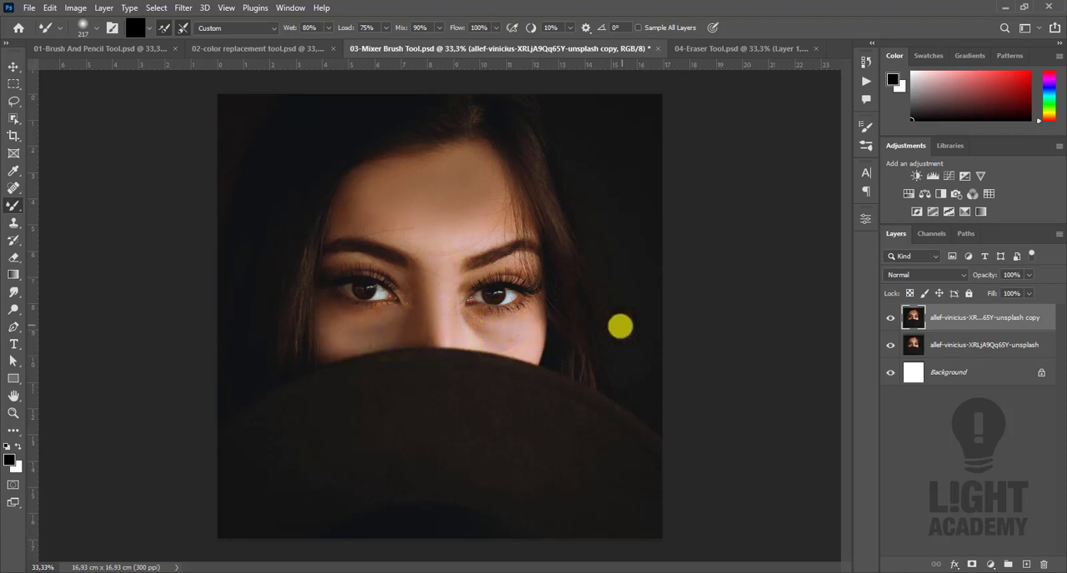
- Compare the smoothed skin with the original by toggling the visibility of the copied portrait layer
key(v)
click(888, 318)
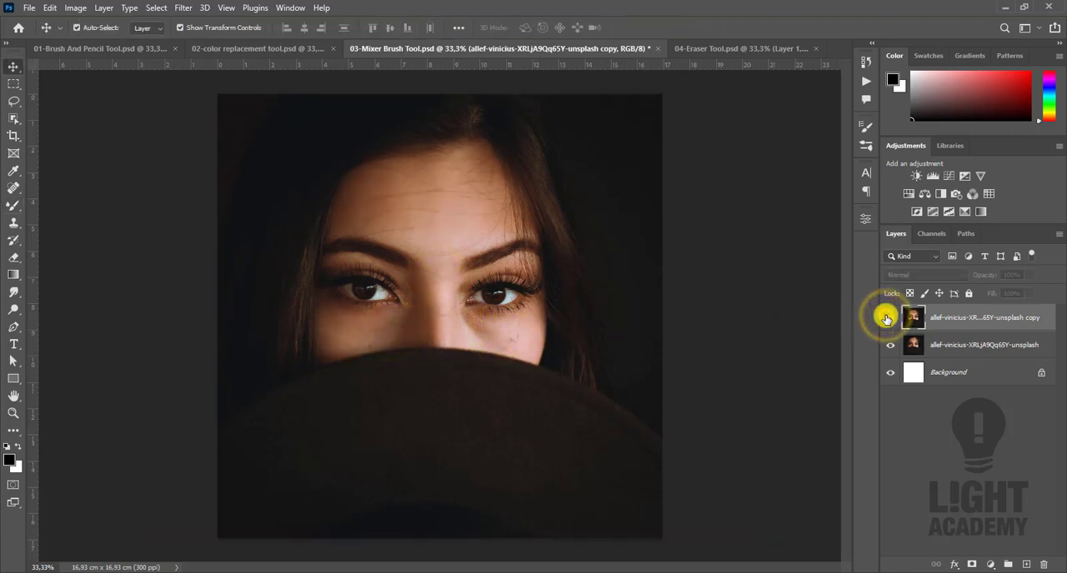
click(889, 318)
click(889, 318)
click(889, 317)
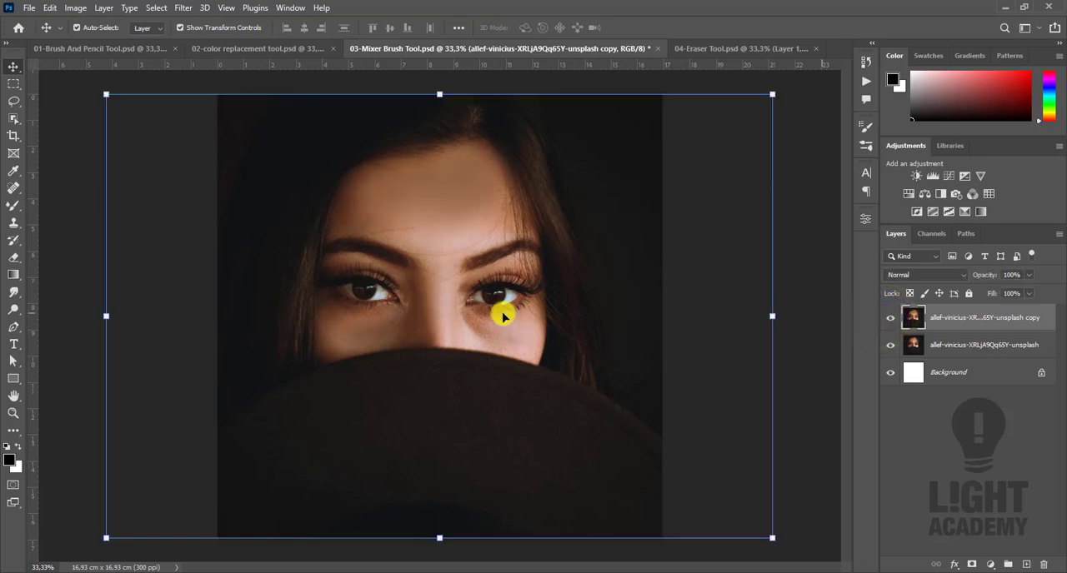
- Reselect the Mixer Brush and look at its list of blending presets
click(13, 209)
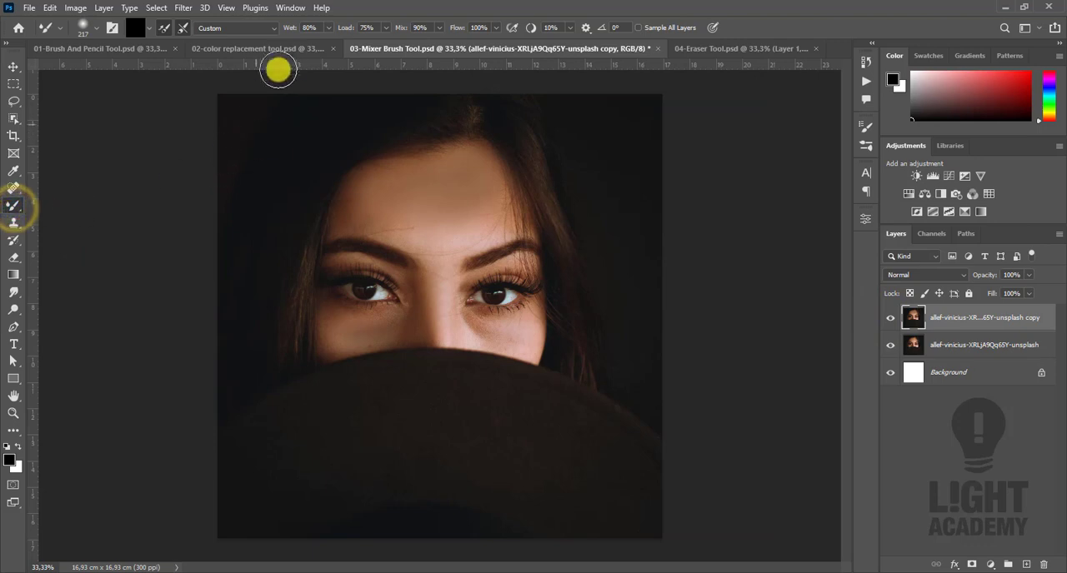
click(270, 30)
click(270, 27)
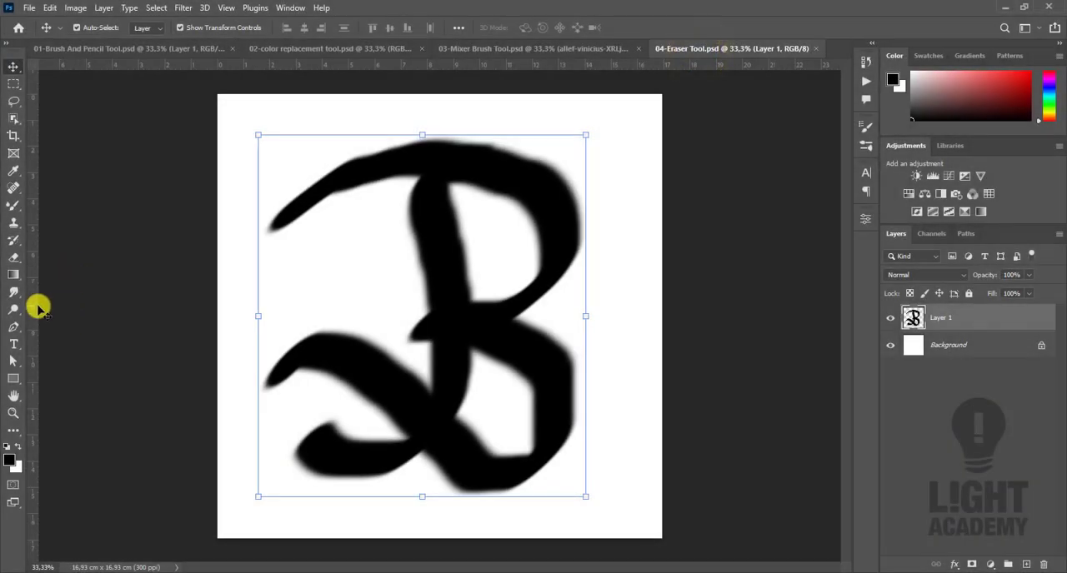
- In 04-Eraser Tool.psd, erase the starting tip of the letter's upper stroke and most of its body with the 200 px Eraser
click(14, 259)
mouse_move(275, 221)
mouse_down()
mouse_move(336, 231)
mouse_move(293, 212)
mouse_move(353, 177)
mouse_move(334, 177)
mouse_up()
click(353, 177)
mouse_move(387, 152)
mouse_down()
mouse_move(445, 150)
mouse_move(565, 180)
mouse_move(582, 240)
mouse_move(554, 275)
mouse_move(518, 224)
mouse_move(430, 176)
mouse_move(541, 237)
mouse_move(541, 189)
mouse_up()
mouse_move(369, 212)
mouse_down()
mouse_move(469, 250)
mouse_move(491, 240)
mouse_move(453, 273)
mouse_move(506, 275)
mouse_move(392, 285)
mouse_move(469, 282)
mouse_move(475, 299)
mouse_move(414, 322)
mouse_move(556, 314)
mouse_move(538, 306)
mouse_move(547, 348)
mouse_move(592, 387)
mouse_move(541, 421)
mouse_move(450, 442)
mouse_move(566, 423)
mouse_move(547, 406)
mouse_move(343, 396)
mouse_move(331, 342)
mouse_move(409, 389)
mouse_move(496, 387)
mouse_move(339, 384)
mouse_up()
key(x)
key(x)
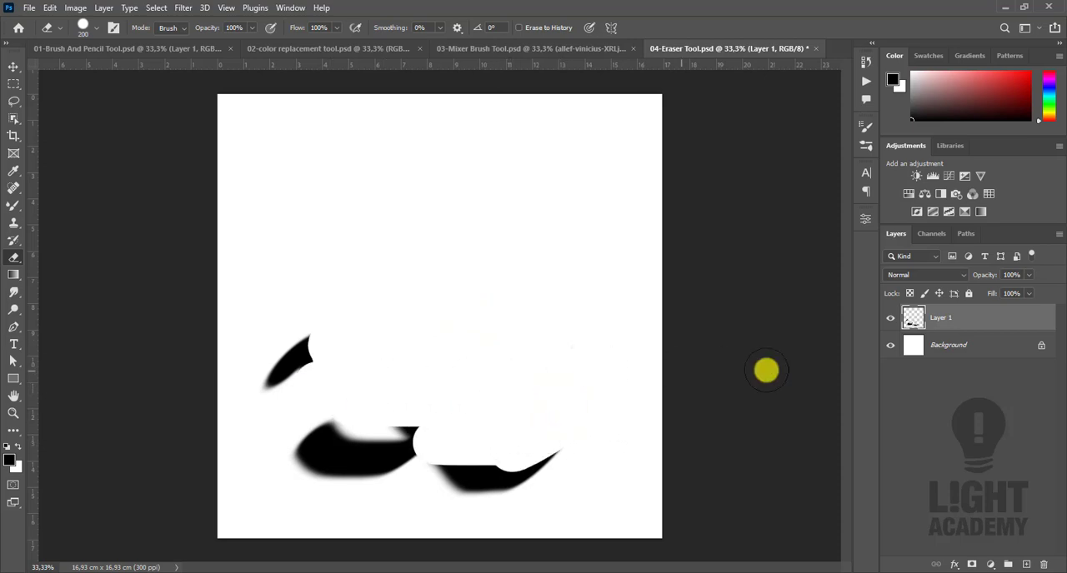
- Undo the eraser strokes back to the first one, restoring the letter except for the tip of its upper stroke
key(ctrl+z)
key(ctrl+z)
key(ctrl+z)
key(ctrl+z)
key(ctrl+z)
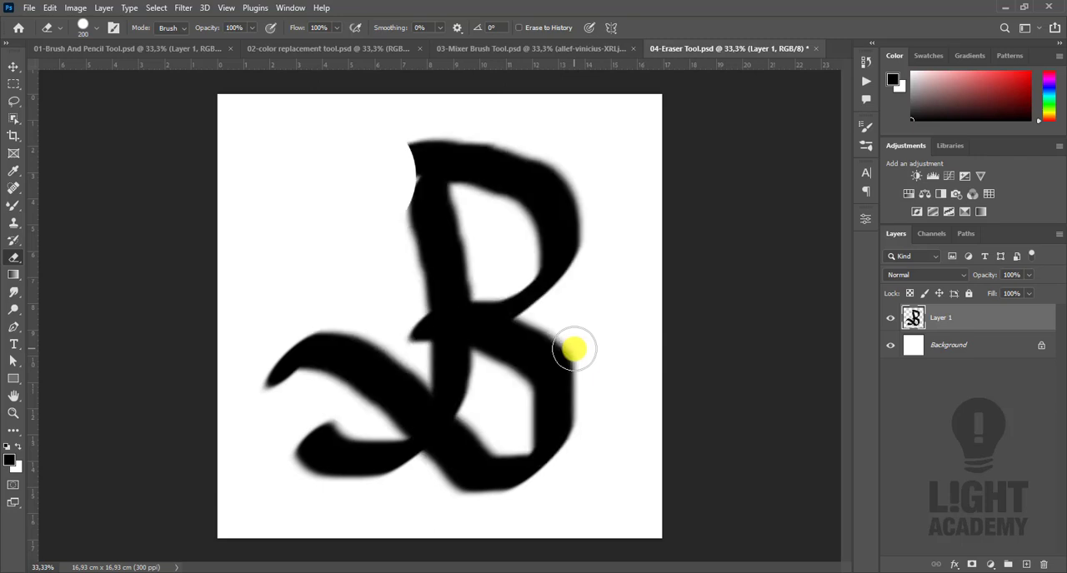
key(ctrl+z)
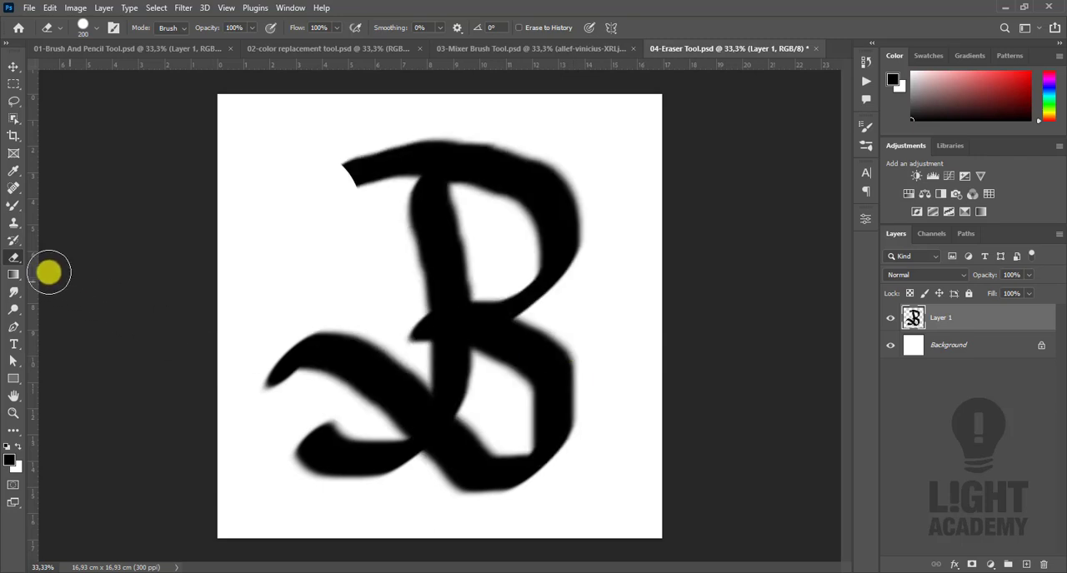
- Look over the Background Eraser and Magic Eraser variants, and return to the Move tool
right_click(19, 263)
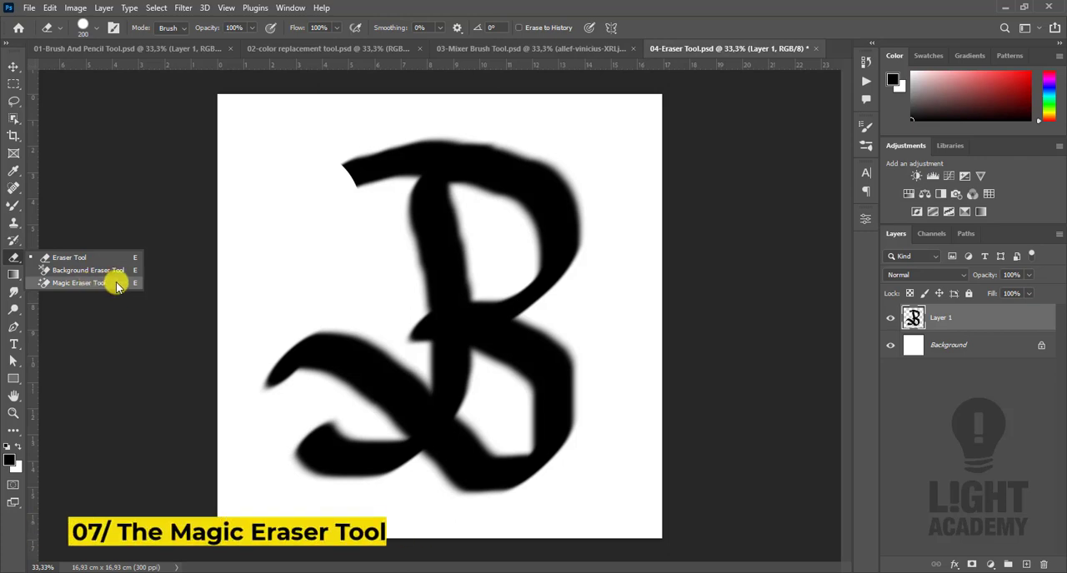
click(12, 68)
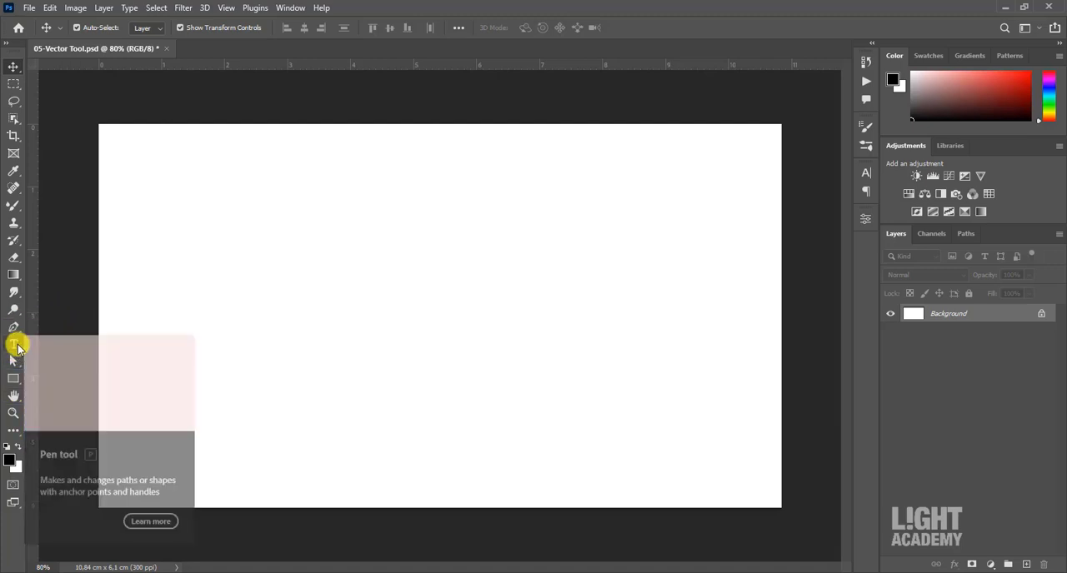
- In 05-Vector Tool.psd, examine the shape tools and their Shape, Path and Pixels drawing modes
click(13, 378)
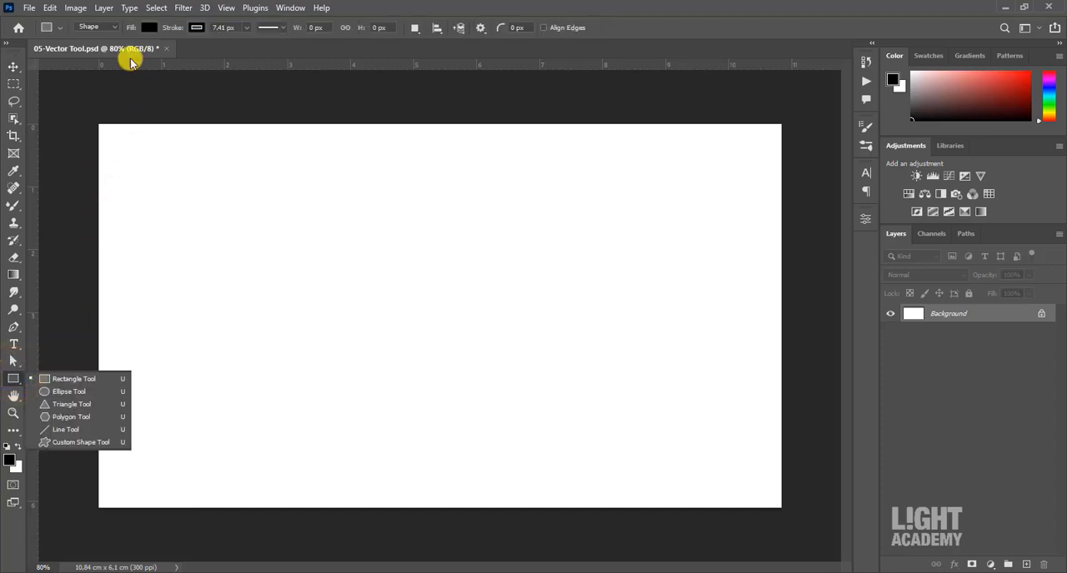
click(115, 28)
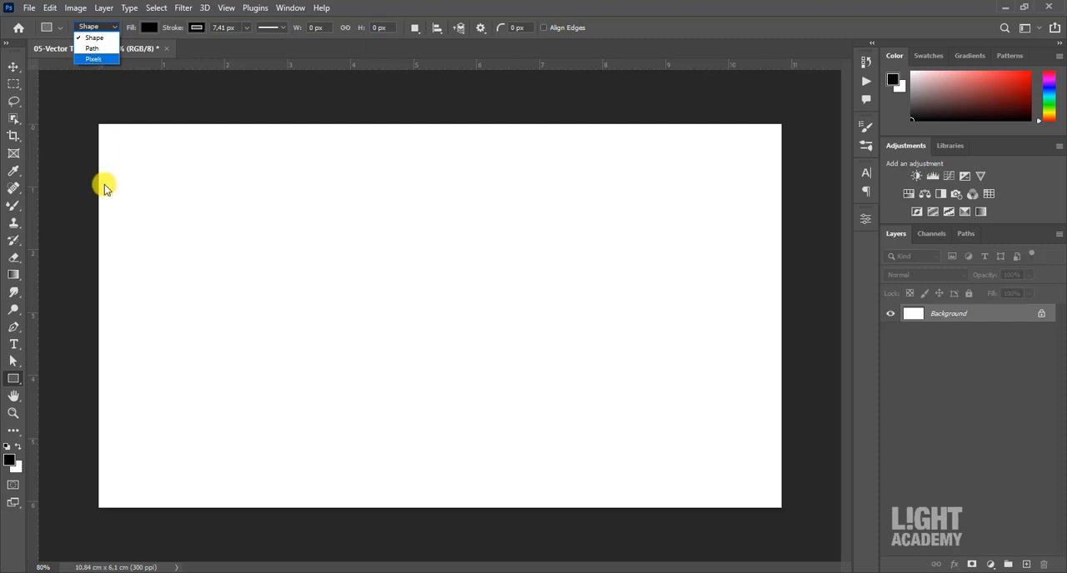
click(16, 375)
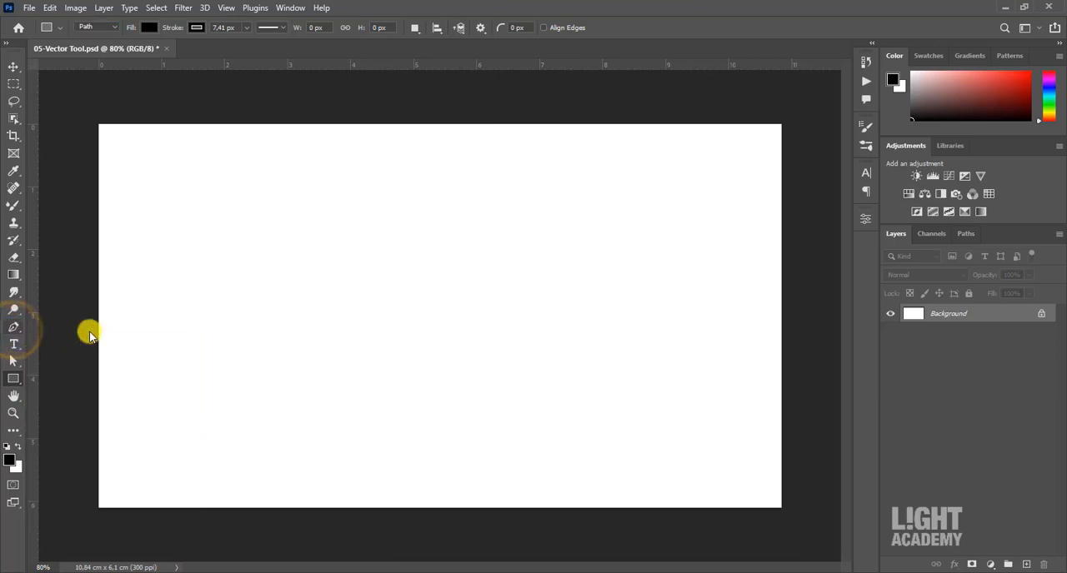
- Draw a closed four-sided path with straight edges across the canvas using the Pen tool in Path mode
click(120, 167)
click(639, 166)
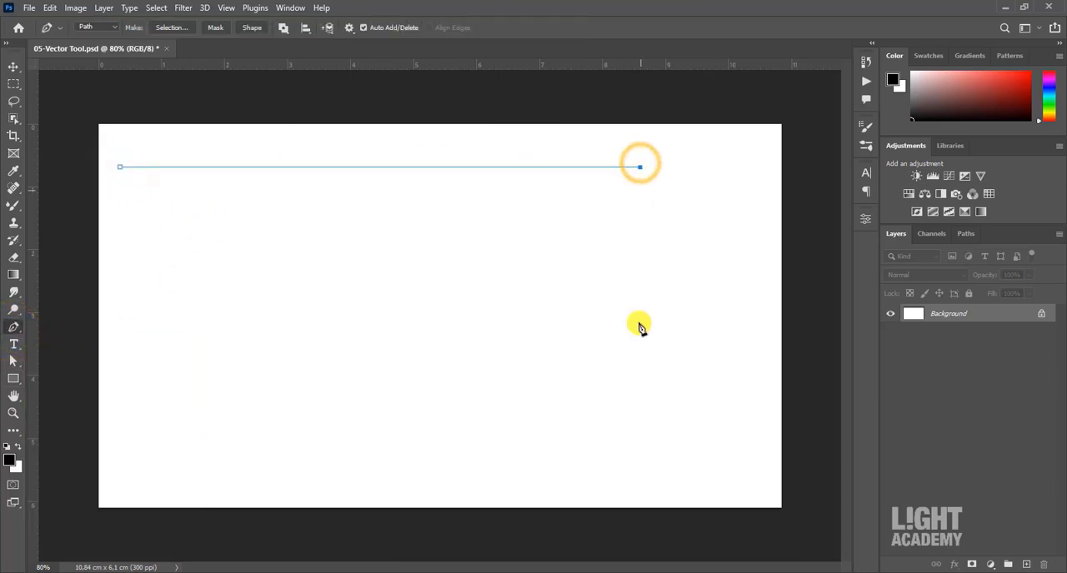
click(160, 426)
click(120, 167)
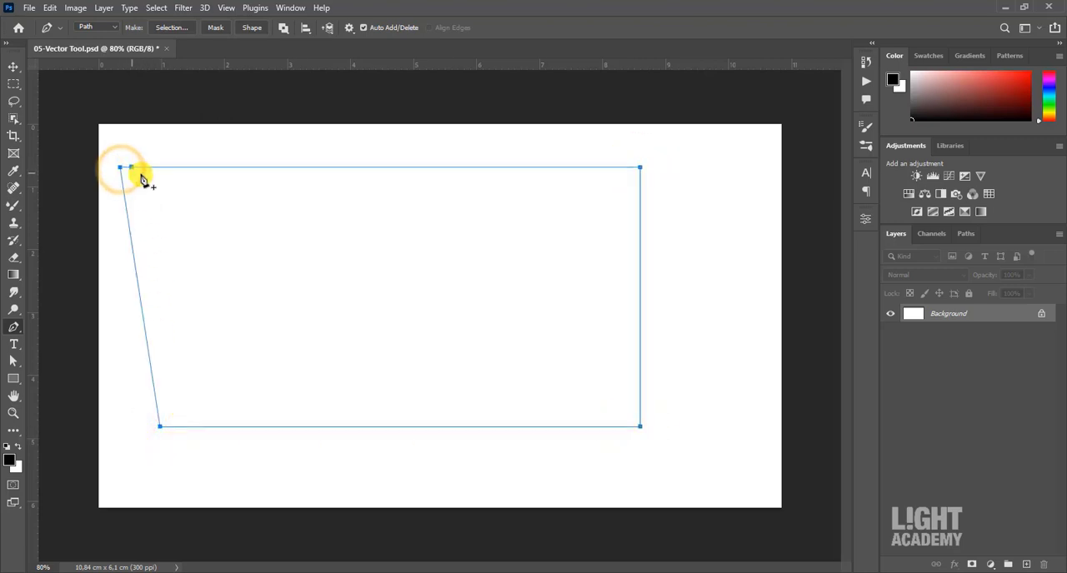
- Draw a closed curved path inside the four-sided one and add anchor points along its upper, right and lower segments
drag(434, 206, 455, 241)
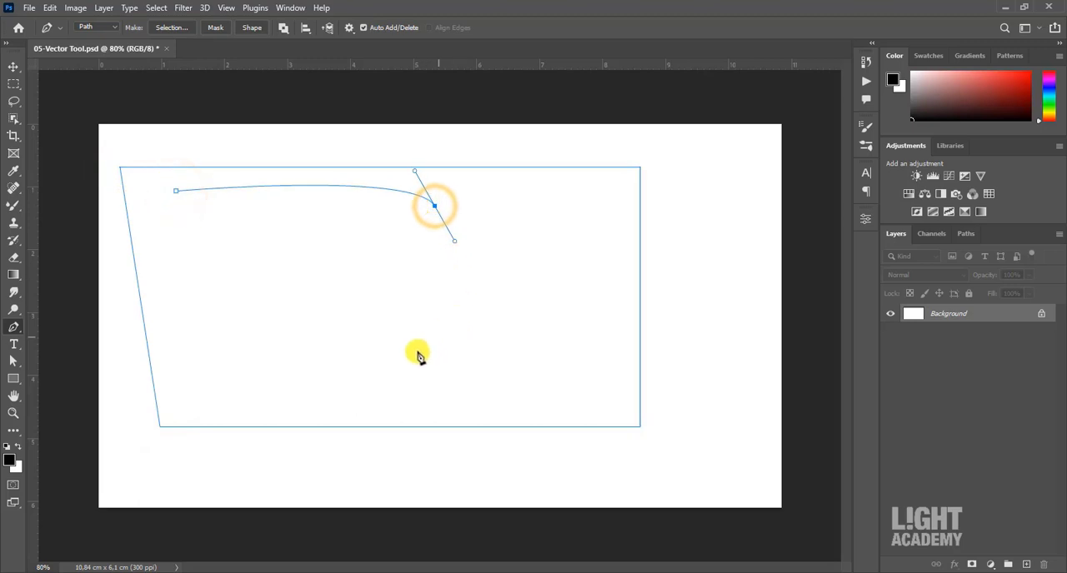
drag(400, 355, 346, 370)
drag(231, 371, 223, 363)
drag(235, 299, 261, 272)
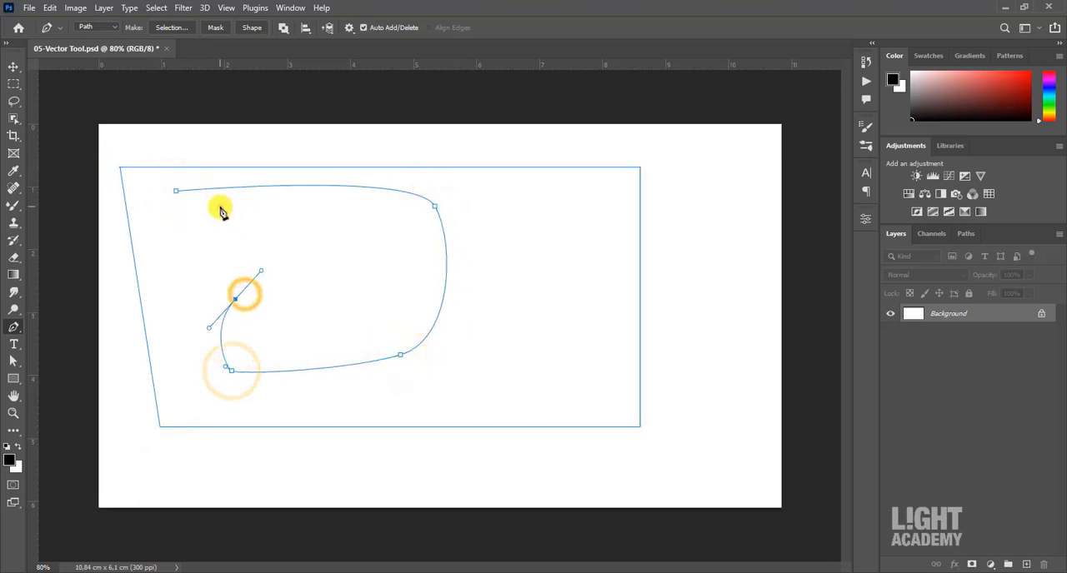
drag(220, 206, 204, 207)
click(176, 192)
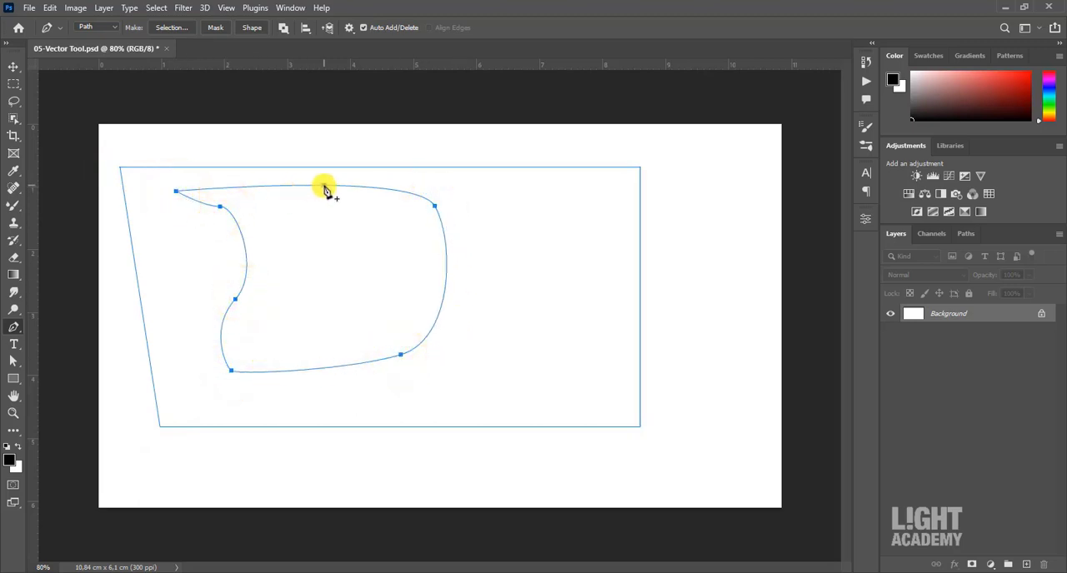
click(446, 271)
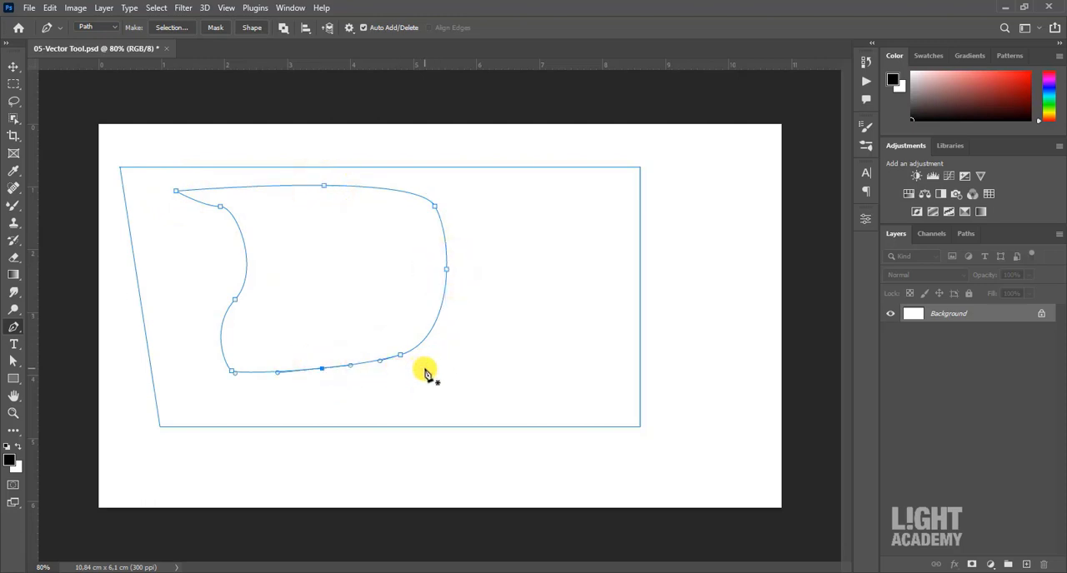
- Delete the work path and return to the layer list
key(v)
click(969, 234)
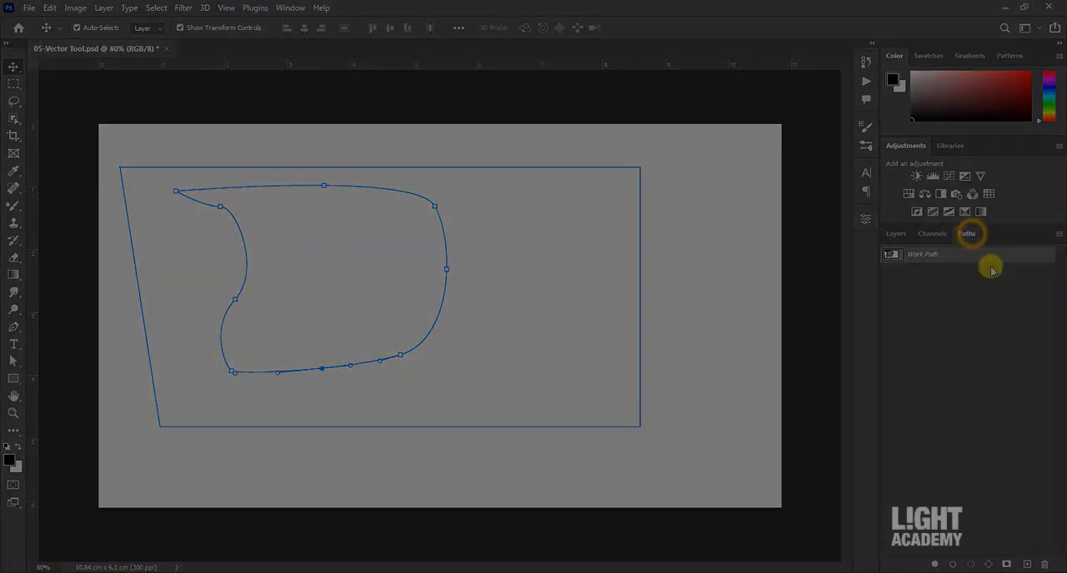
click(995, 256)
drag(1049, 563, 1047, 559)
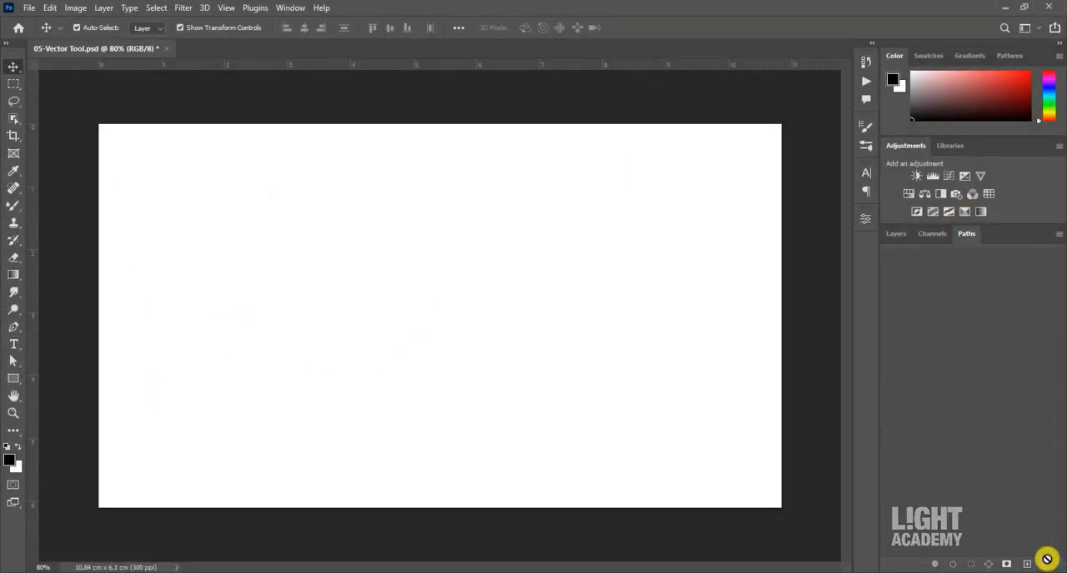
click(893, 234)
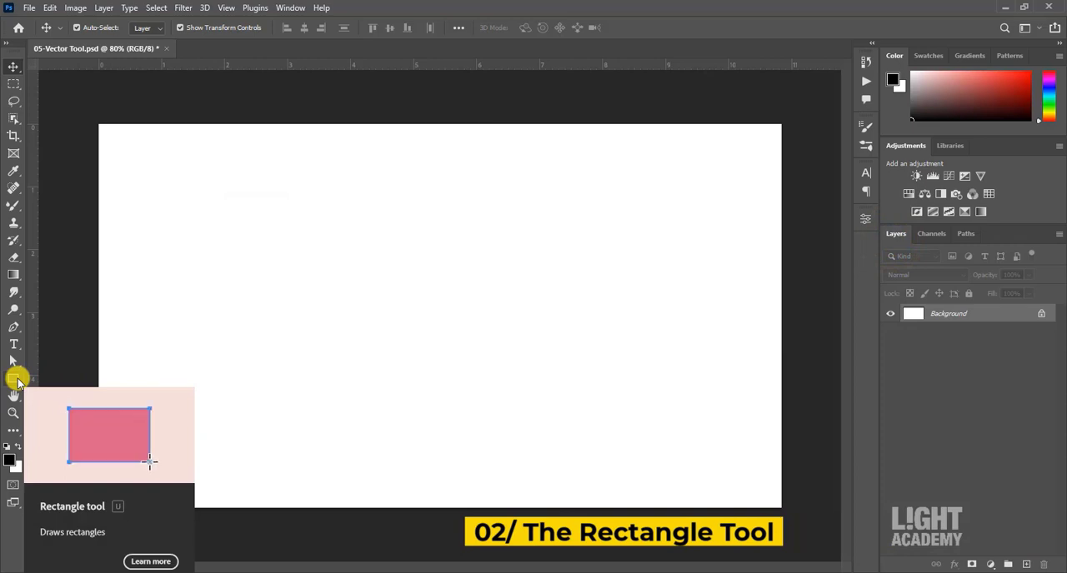
- Draw a black square about 1.56 cm wide near the canvas's upper-left corner with the Rectangle tool, and deselect it
click(17, 380)
right_click(15, 380)
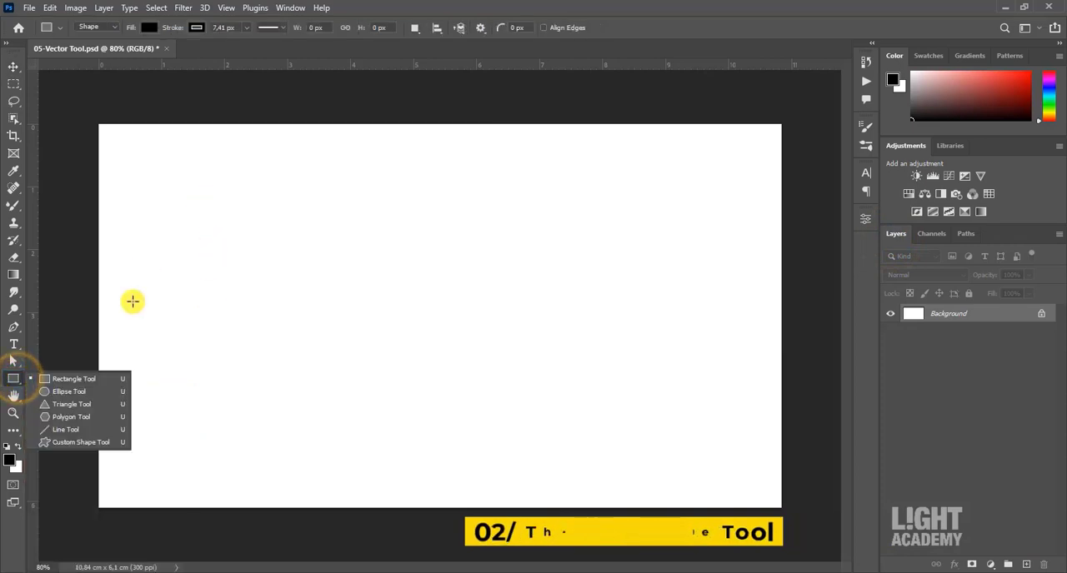
click(93, 382)
drag(120, 145, 219, 242)
key(v)
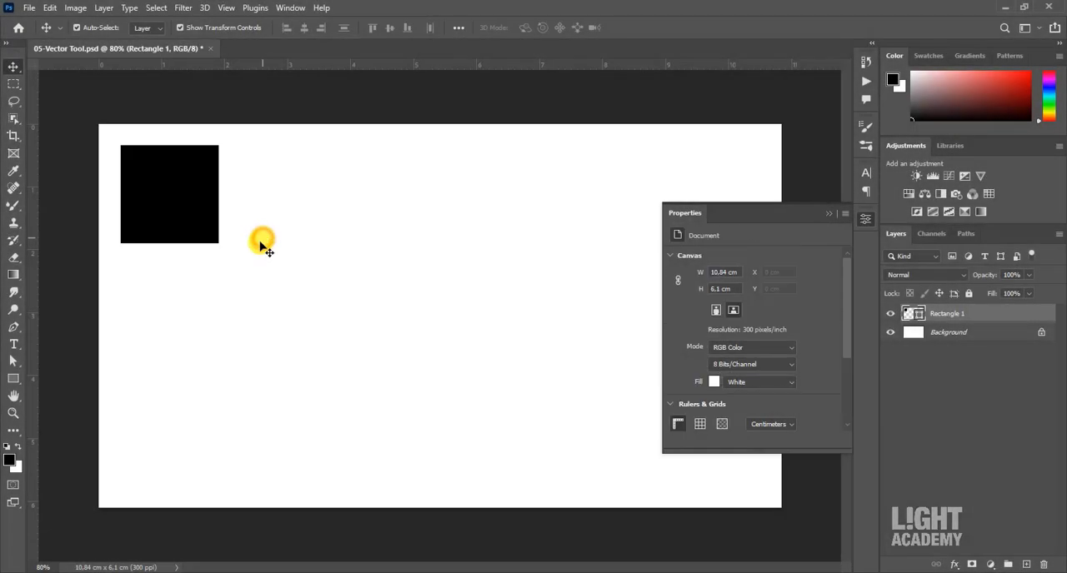
click(261, 243)
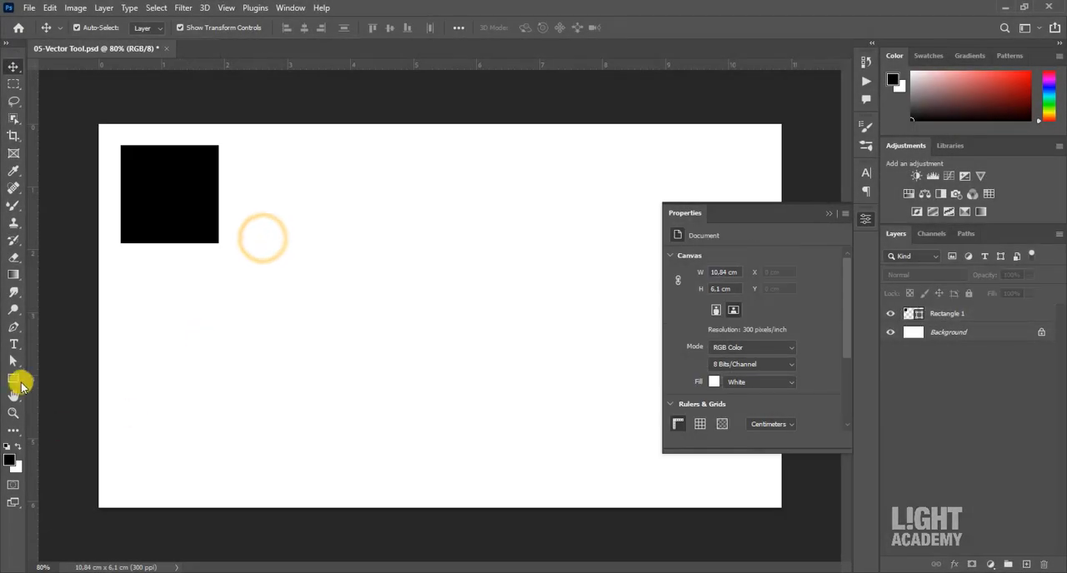
- Draw a black circle about 1.45 cm across beside the square with the Ellipse tool and shift it slightly right
click(13, 379)
right_click(14, 379)
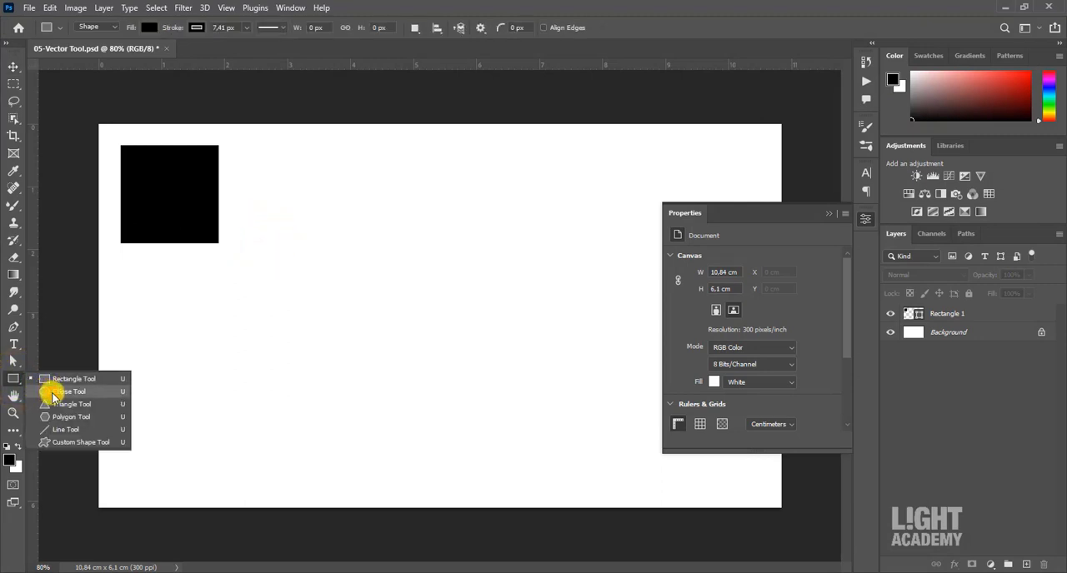
click(52, 394)
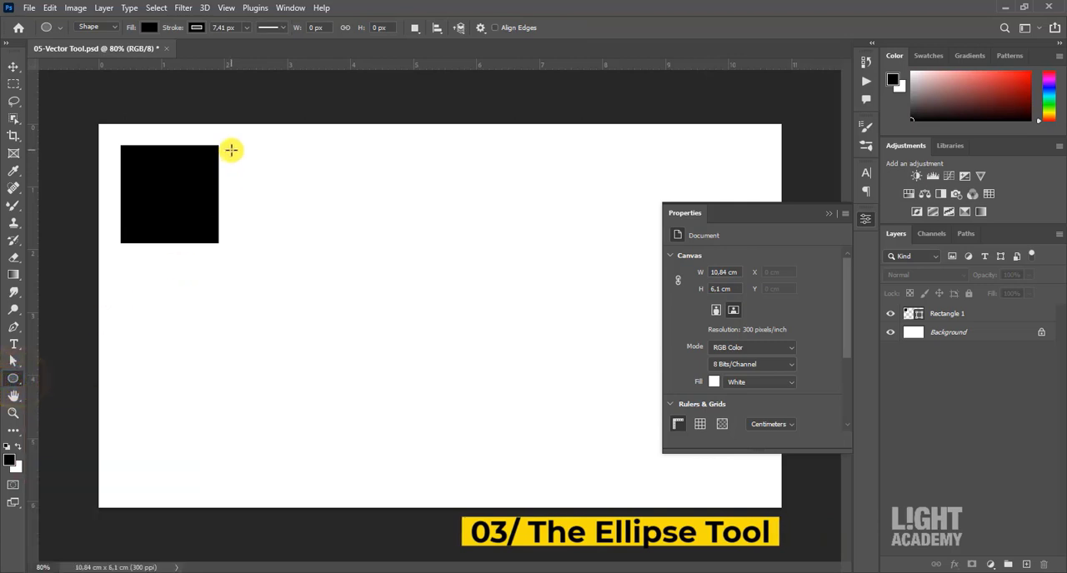
drag(231, 150, 323, 278)
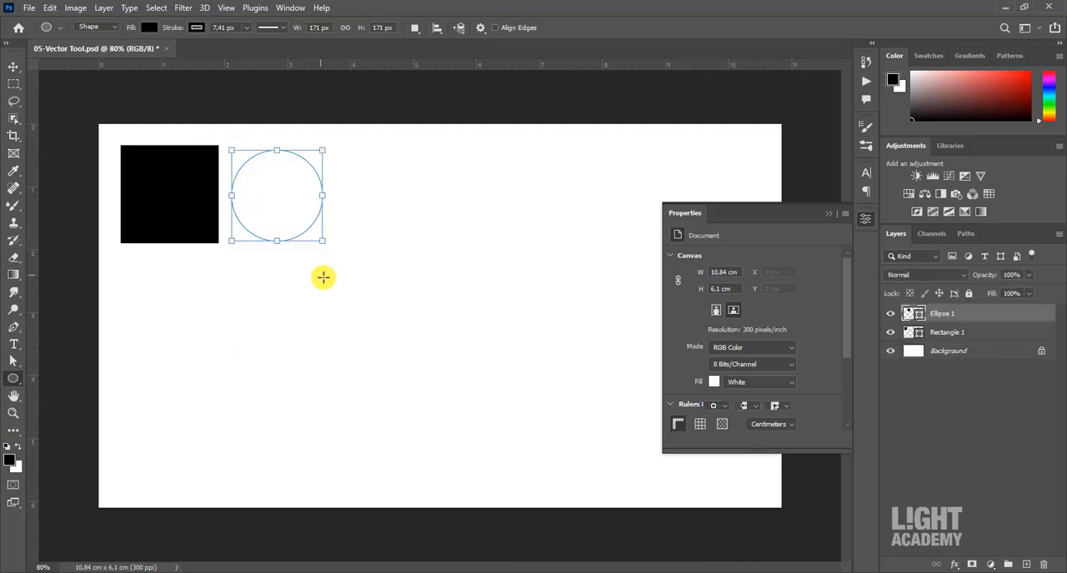
key(v)
drag(278, 194, 288, 193)
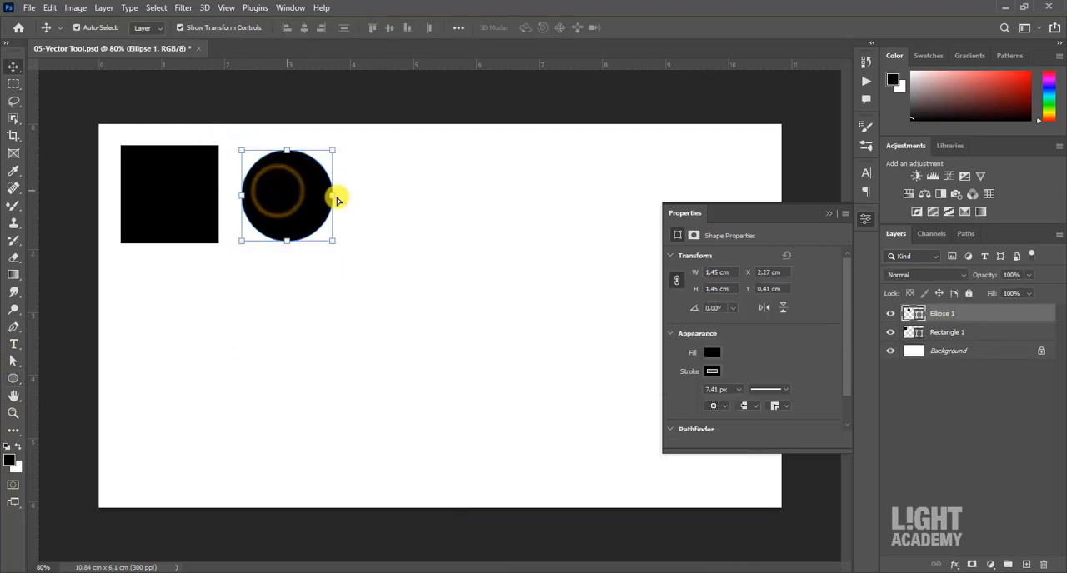
click(834, 218)
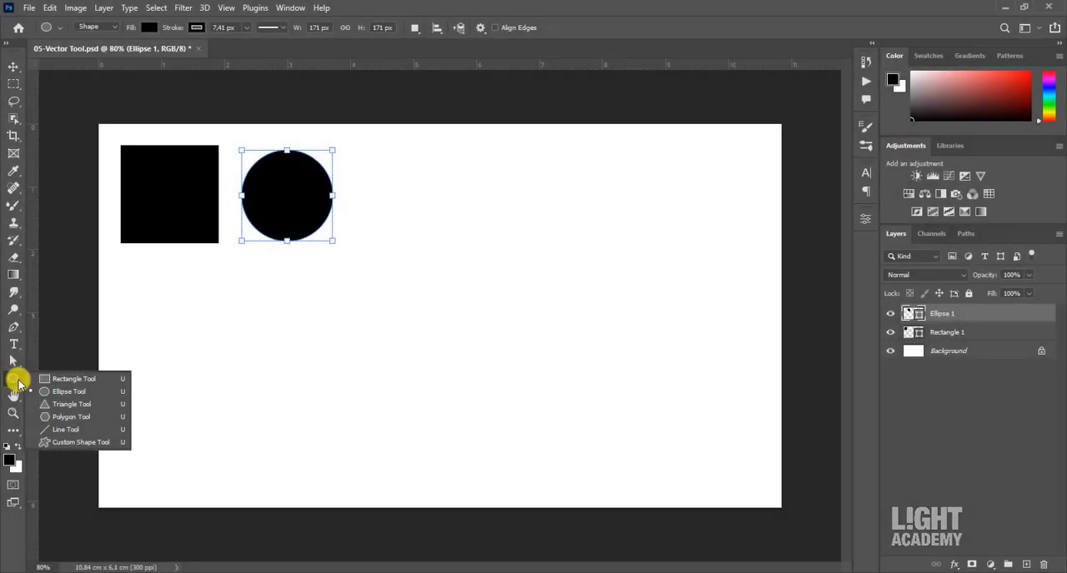
- Draw a triangle about 2.39 by 2.07 cm with the Triangle tool and move it to the right of the circle
click(71, 404)
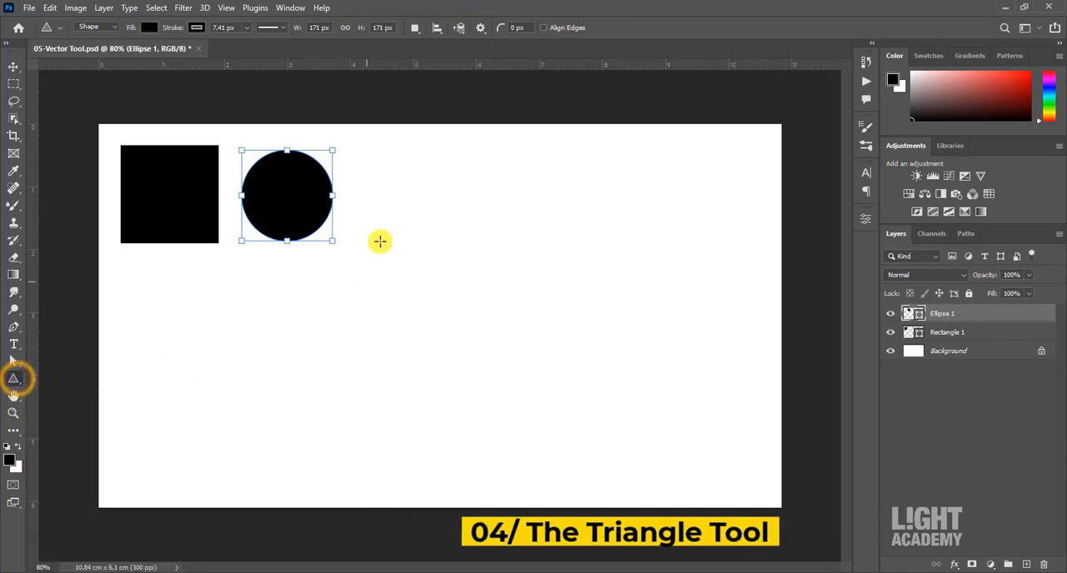
drag(378, 156, 462, 258)
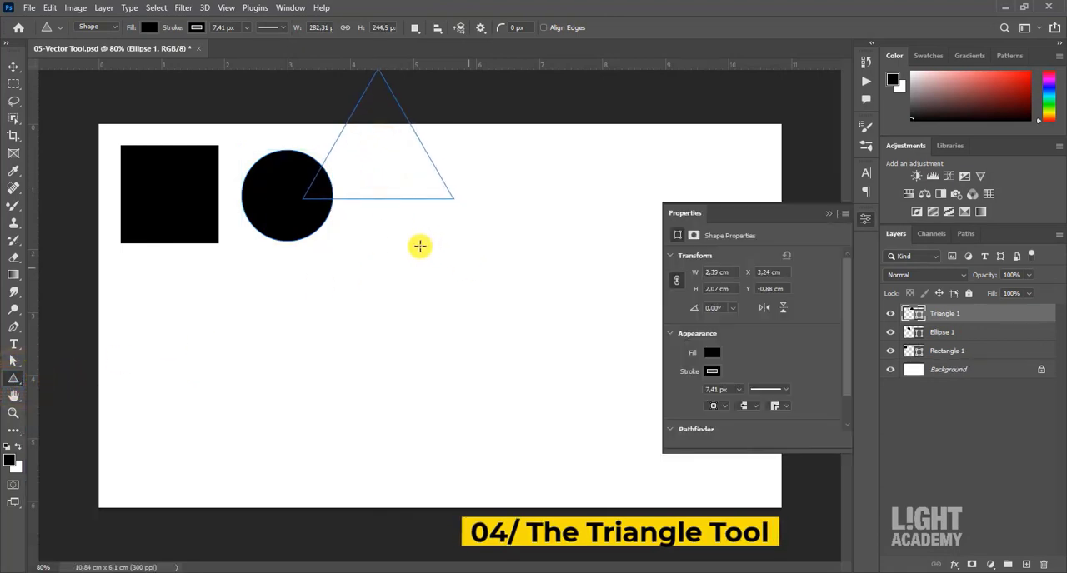
key(v)
drag(388, 159, 453, 218)
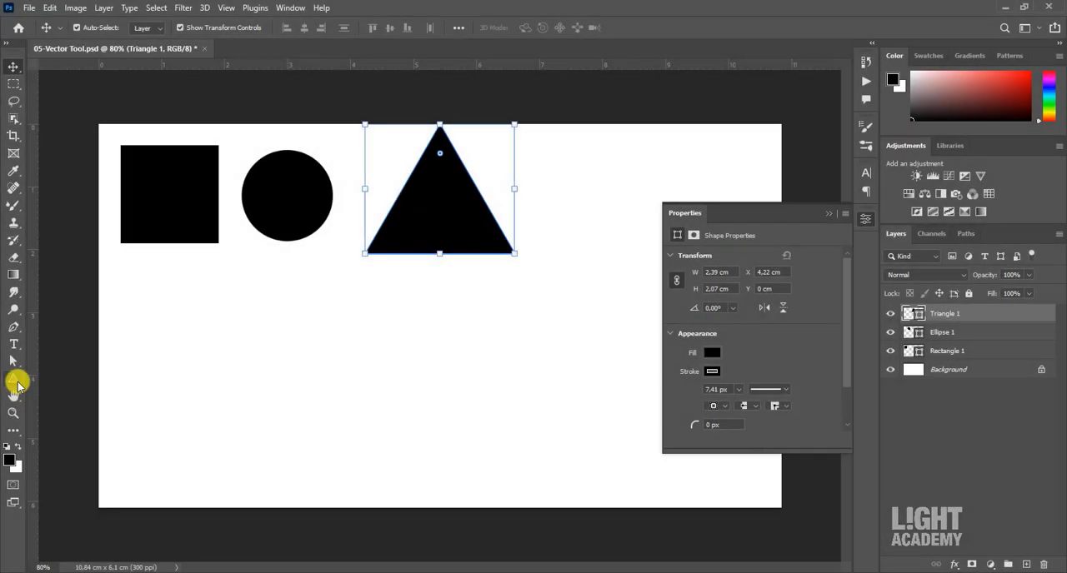
- Draw a six-sided polygon about 2.13 by 1.84 cm below the square with the Polygon tool
click(14, 381)
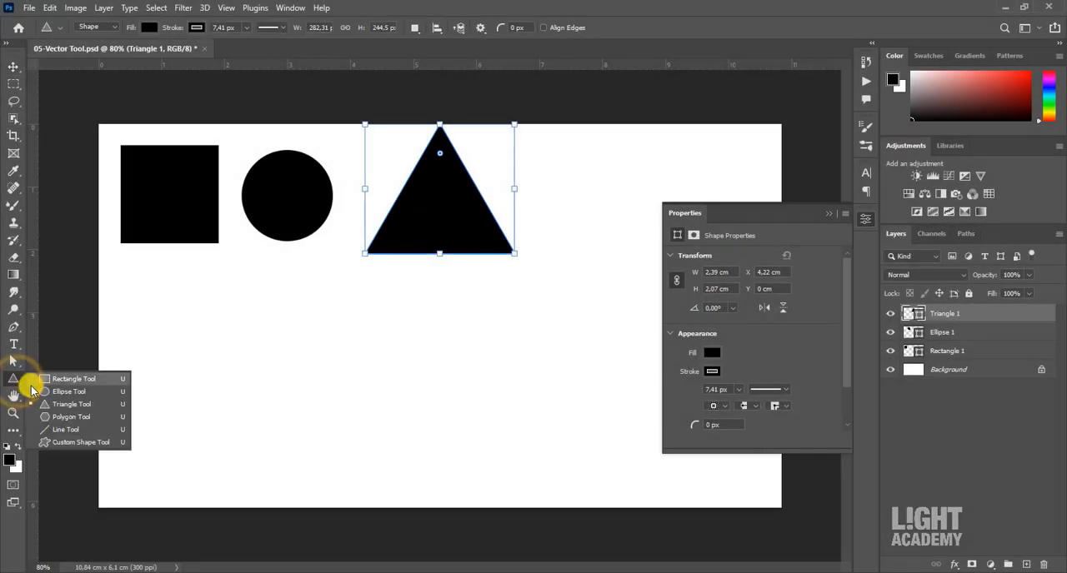
click(50, 417)
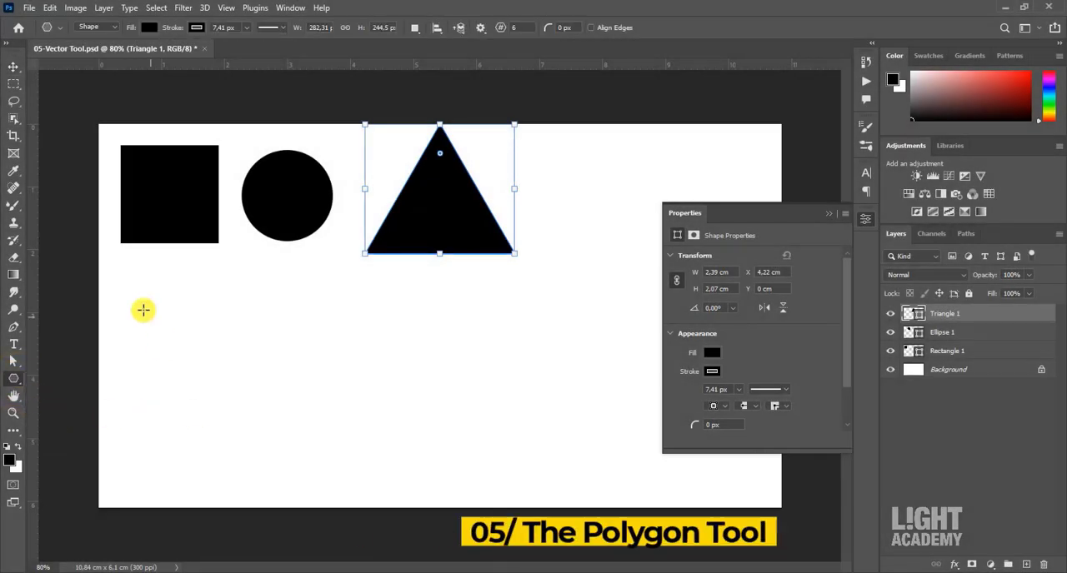
drag(136, 307, 276, 431)
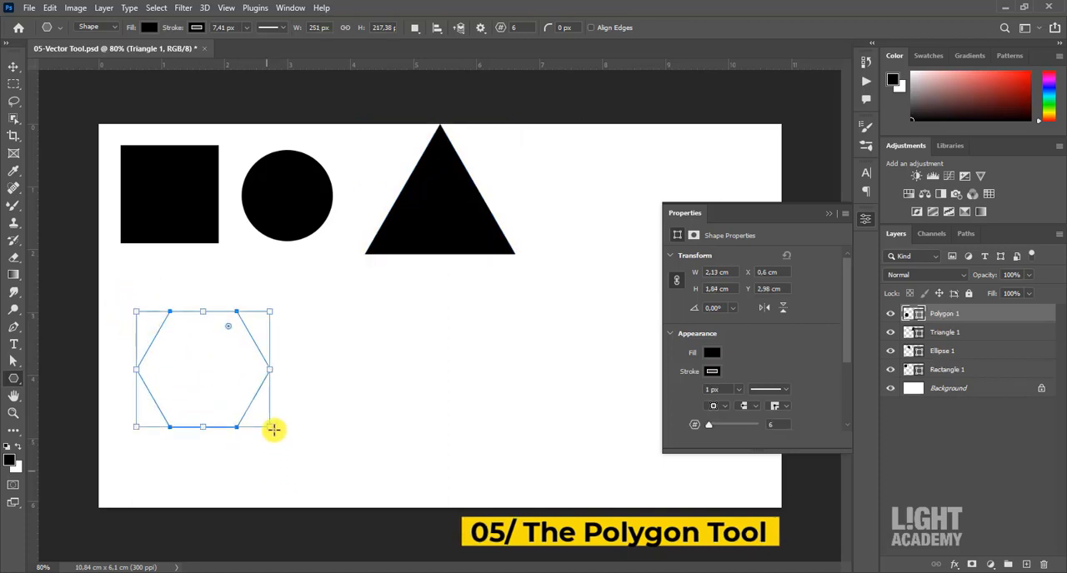
- Create a seven-sided polygon 251 px wide and 217,38 px high with the Polygon tool, and place it just right of the hexagon
key(v)
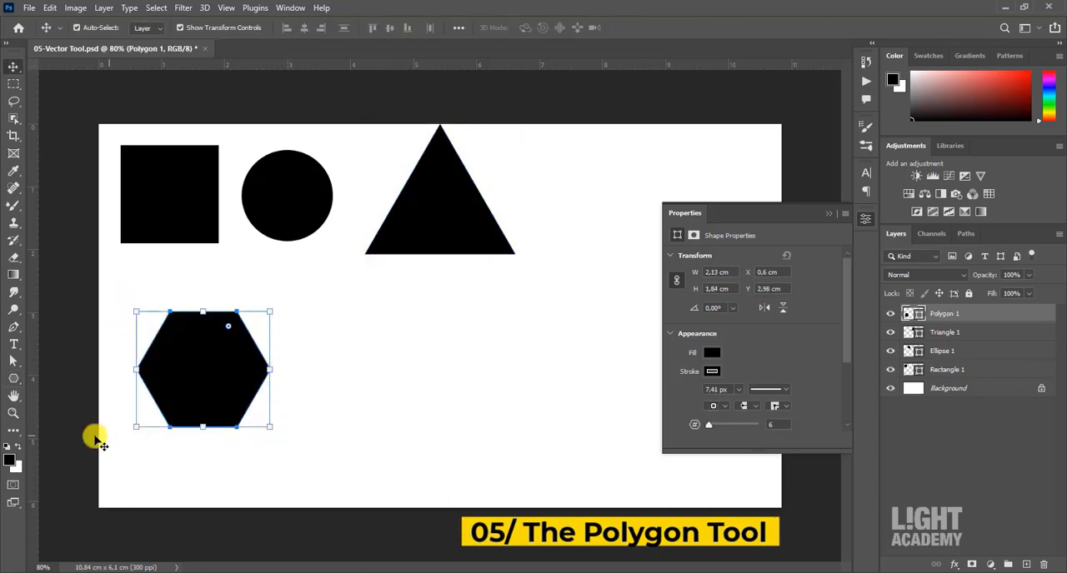
key(u)
click(390, 387)
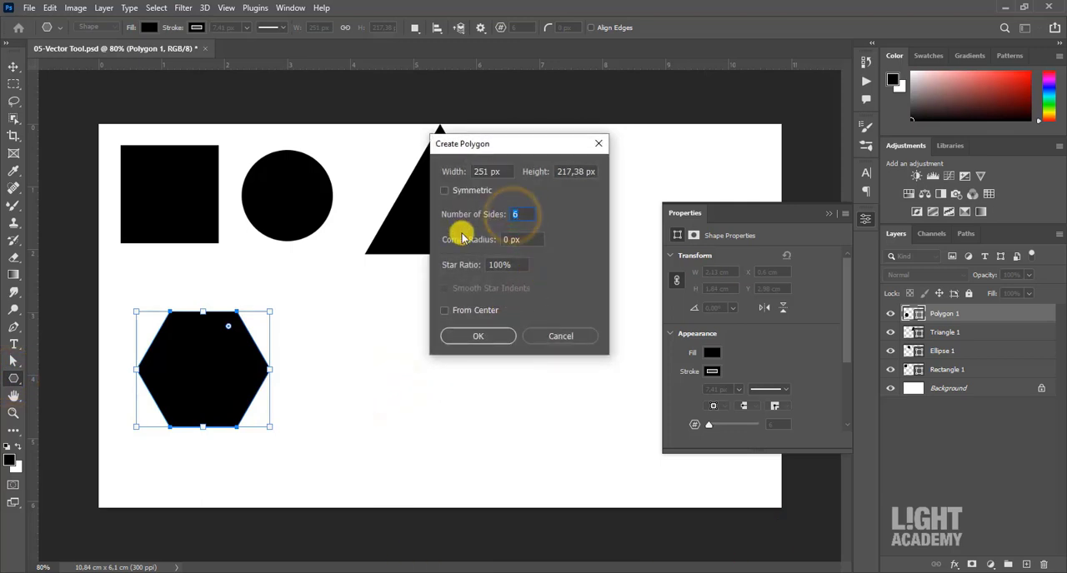
text(4)
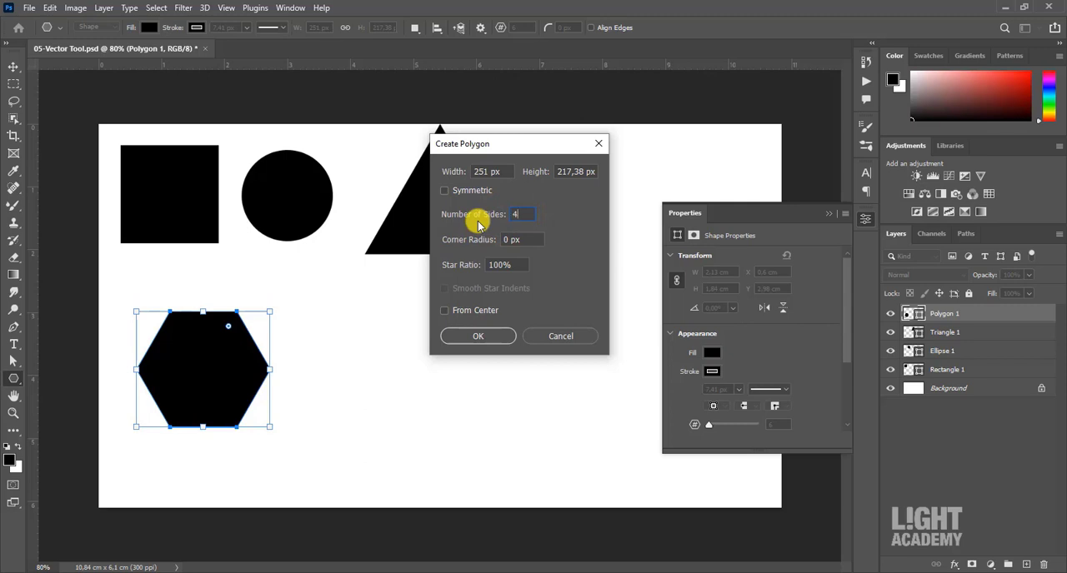
text(7)
click(499, 337)
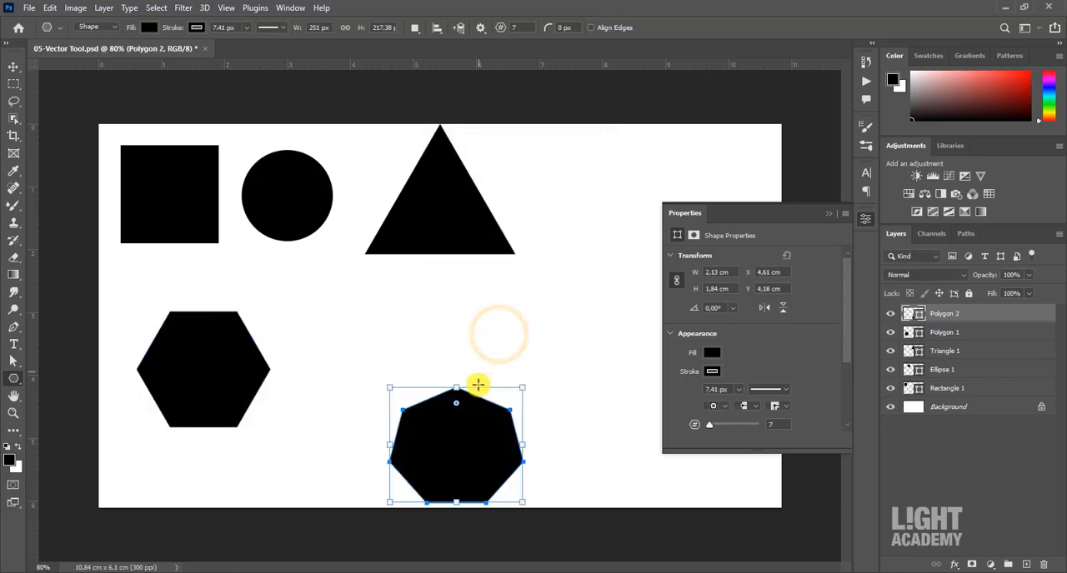
key(v)
drag(468, 427, 366, 357)
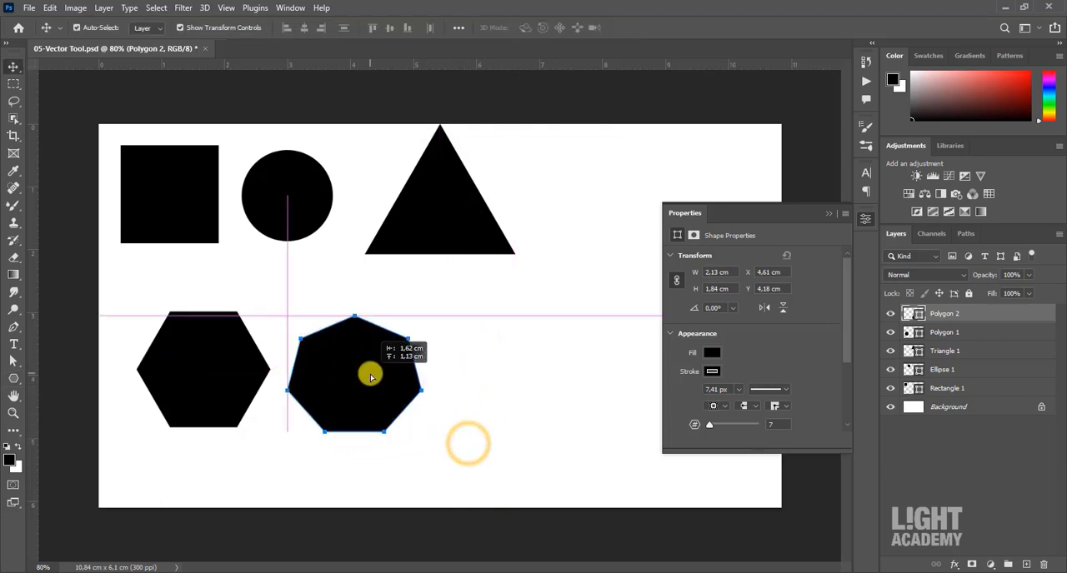
- Move the hexagon and heptagon together to the right of the triangle, and scale them to 86,85% so they fit on the canvas
click(832, 217)
shift+click(261, 362)
shift+click(231, 363)
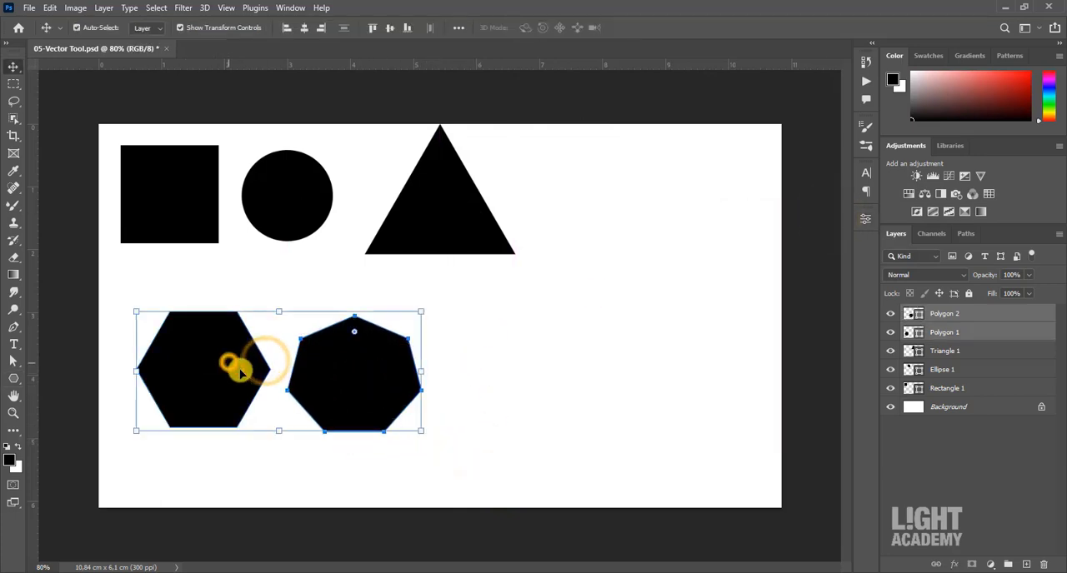
drag(216, 367, 588, 207)
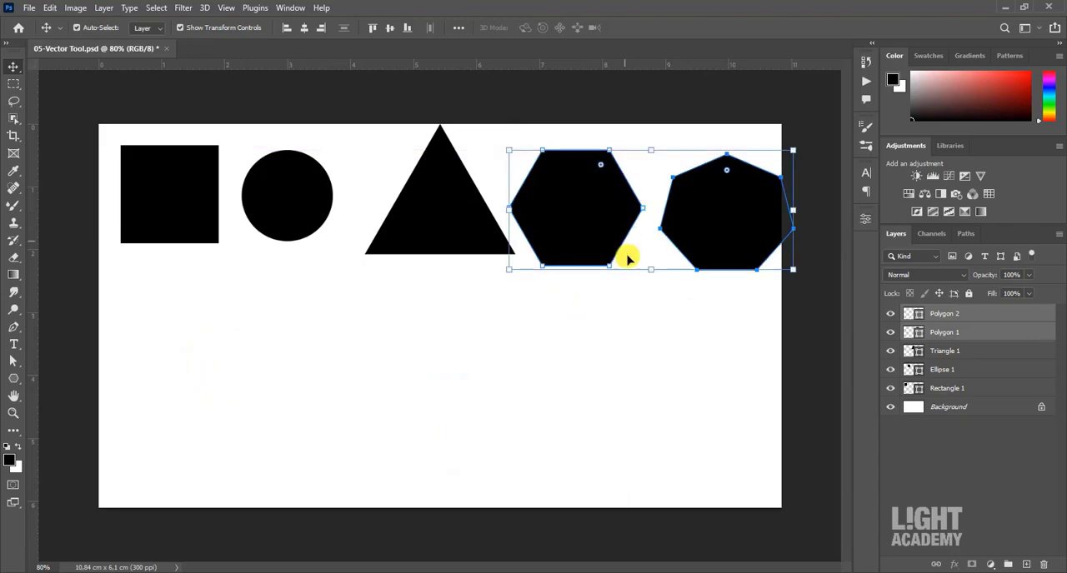
drag(654, 277, 655, 270)
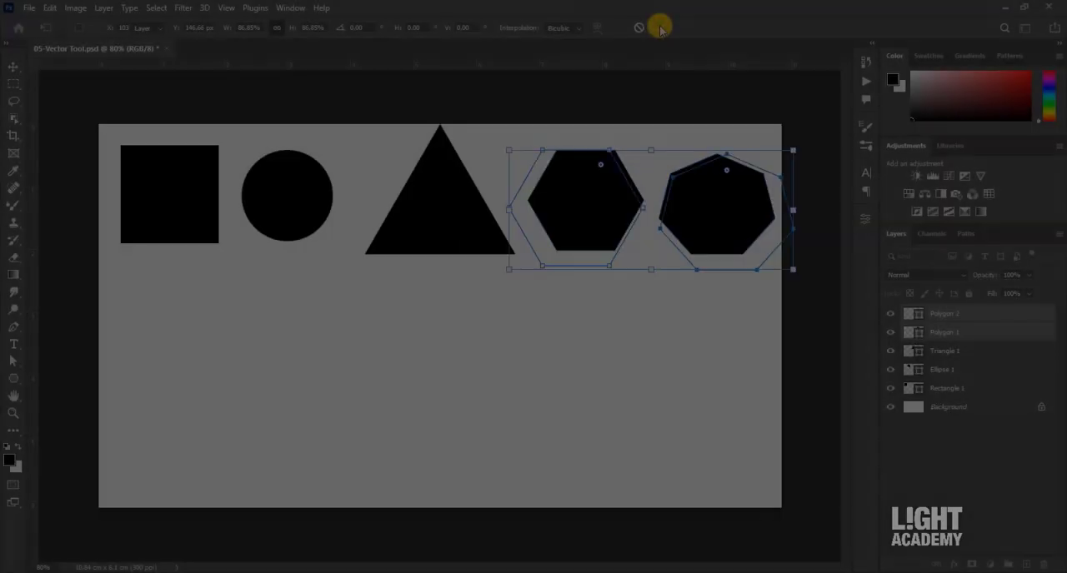
click(658, 27)
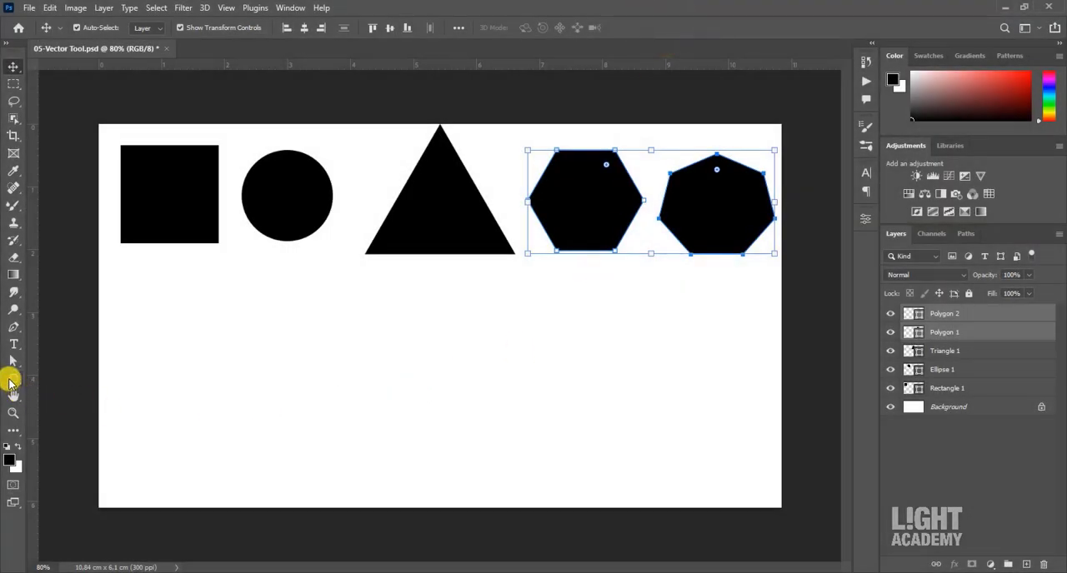
- Draw a vertical line below the square and a horizontal line about 1,41 cm long across its upper part with the Line tool
click(12, 381)
click(61, 431)
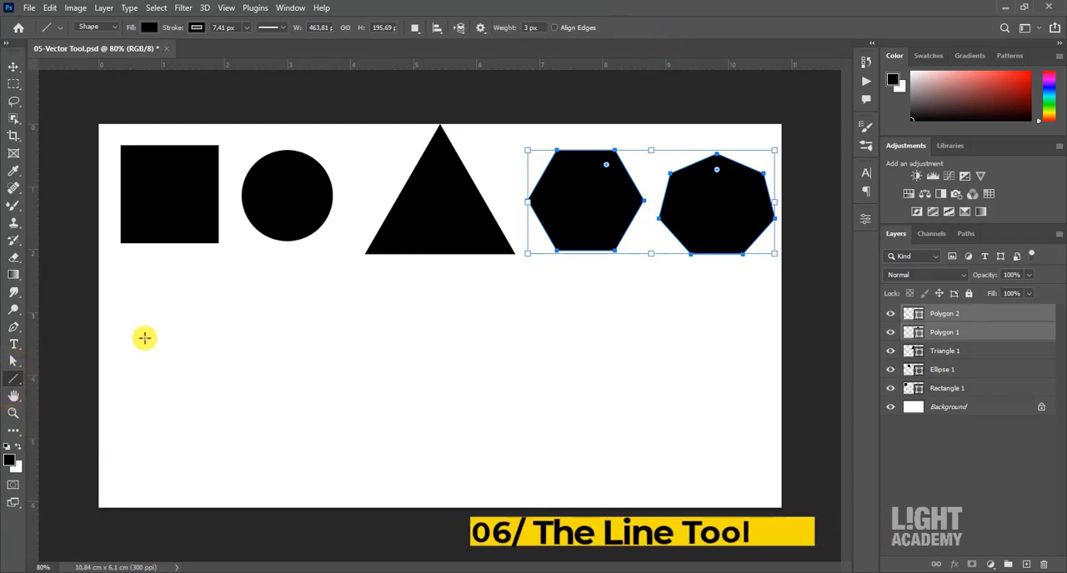
drag(145, 294, 145, 467)
drag(121, 327, 212, 327)
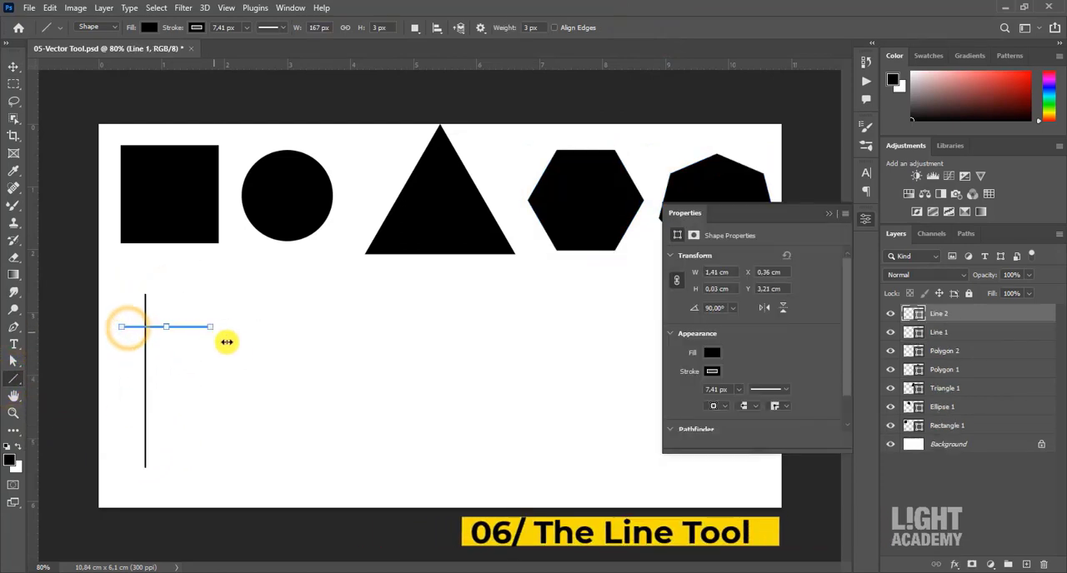
key(v)
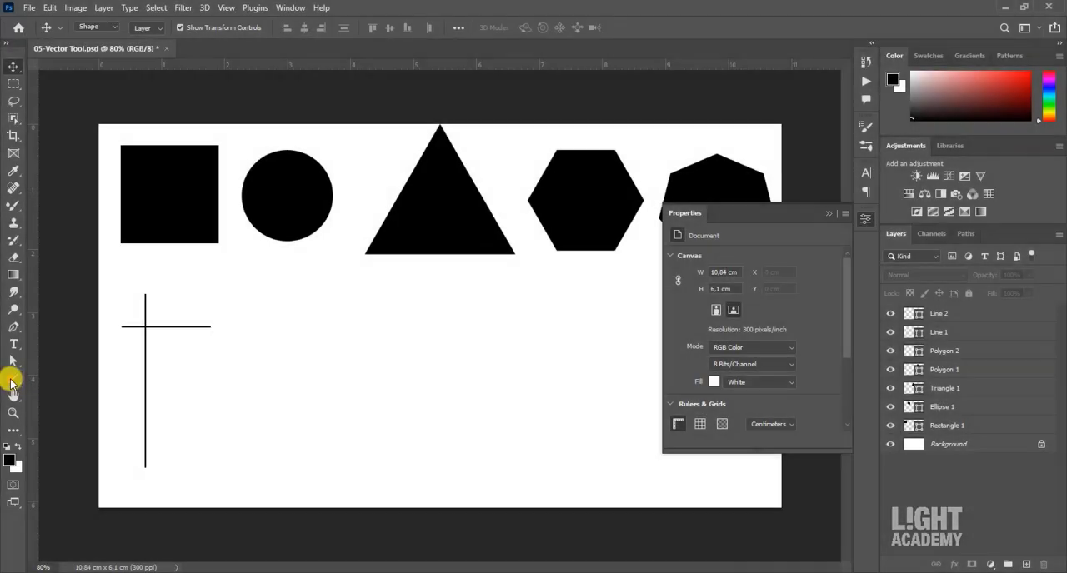
- Draw a leaping deer about 1,46 by 2,16 cm right of the crossed lines with the Custom Shape tool, shift it slightly up, and deselect it
right_click(12, 384)
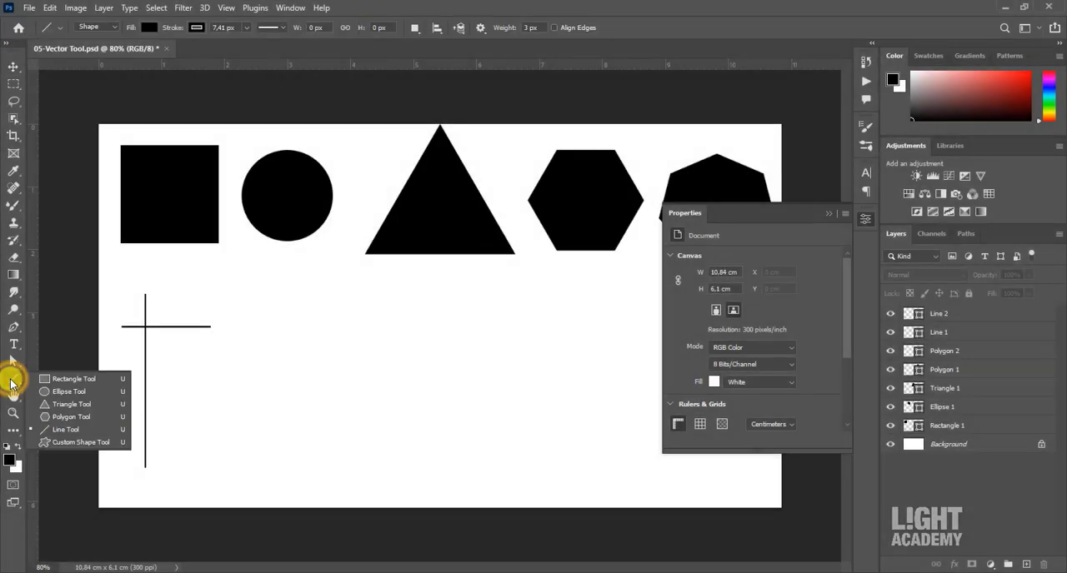
click(71, 442)
click(542, 30)
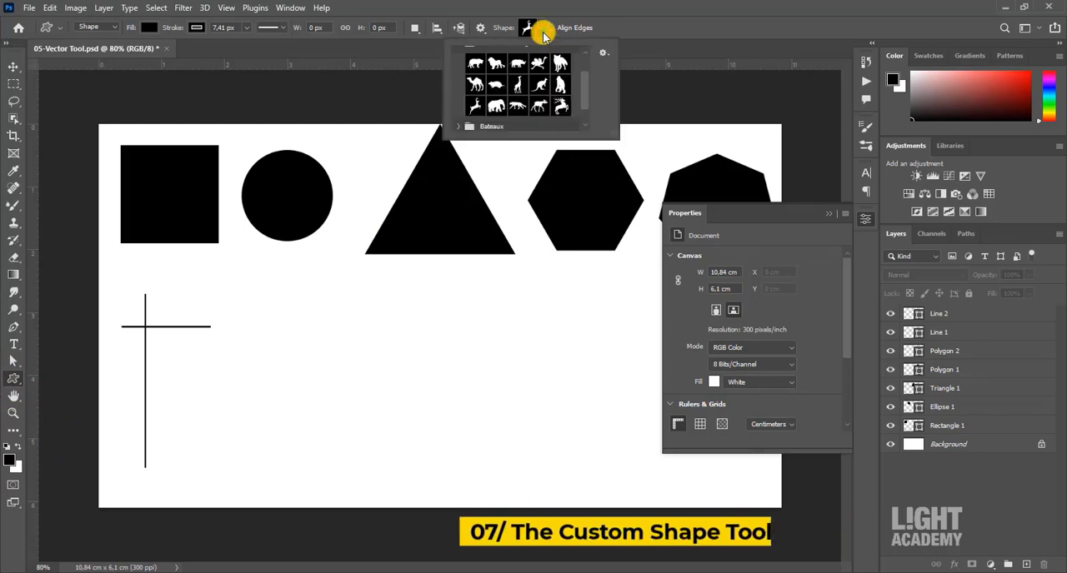
scroll(536, 107, up, 2)
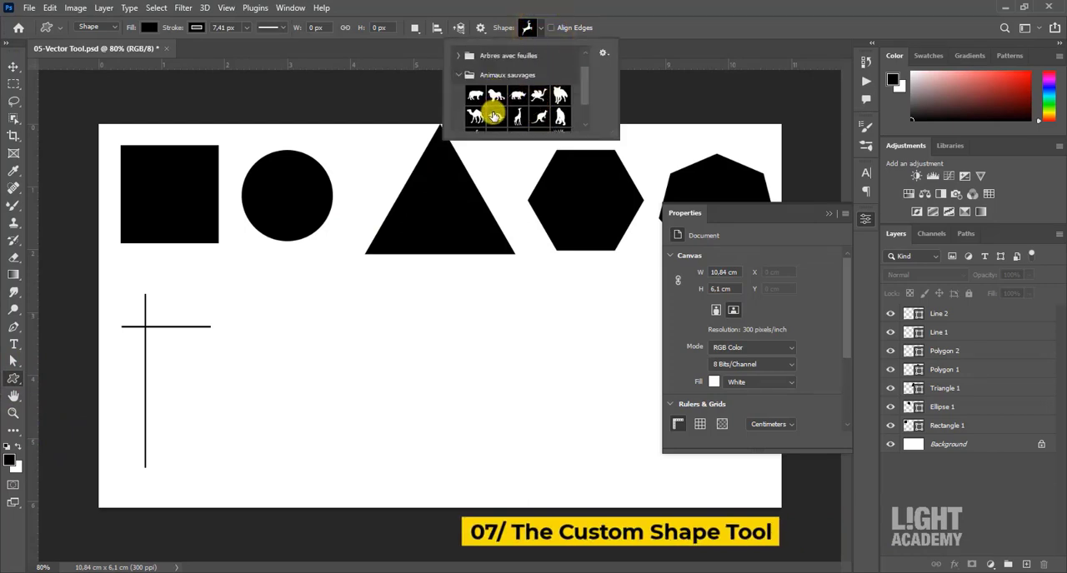
drag(276, 347, 452, 472)
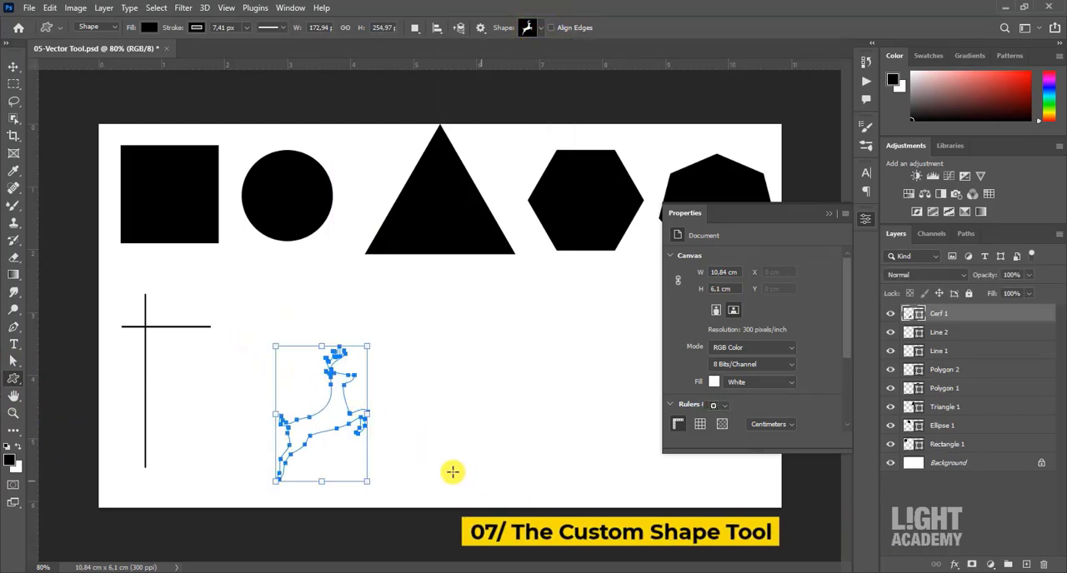
key(v)
drag(327, 417, 327, 388)
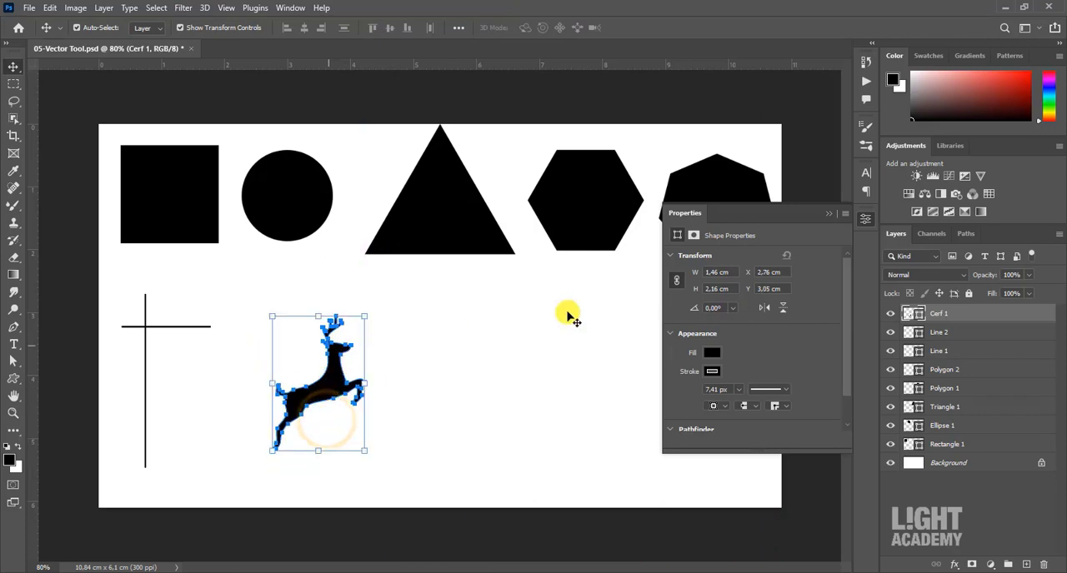
click(828, 216)
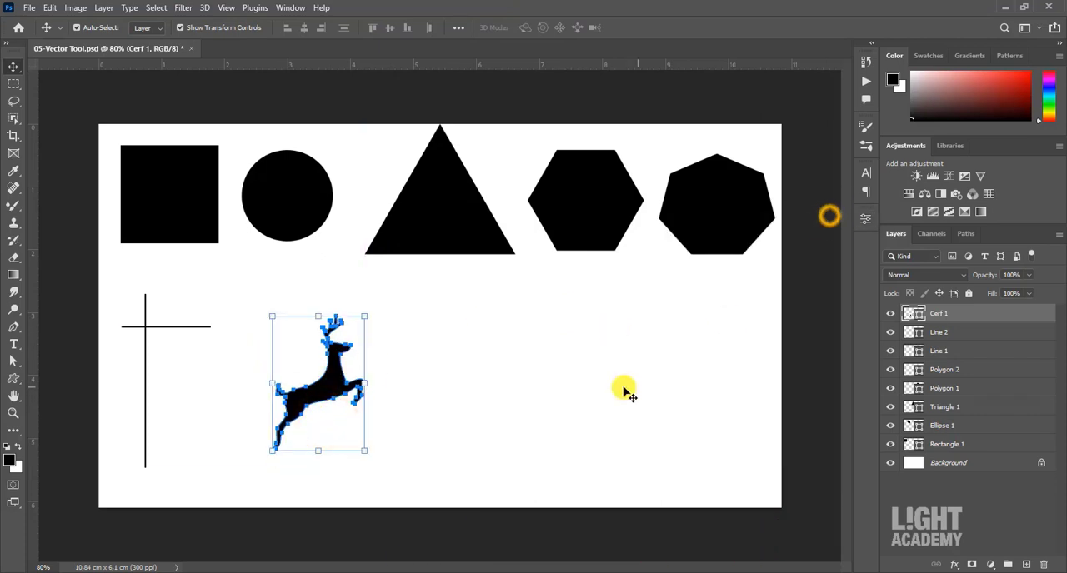
click(623, 388)
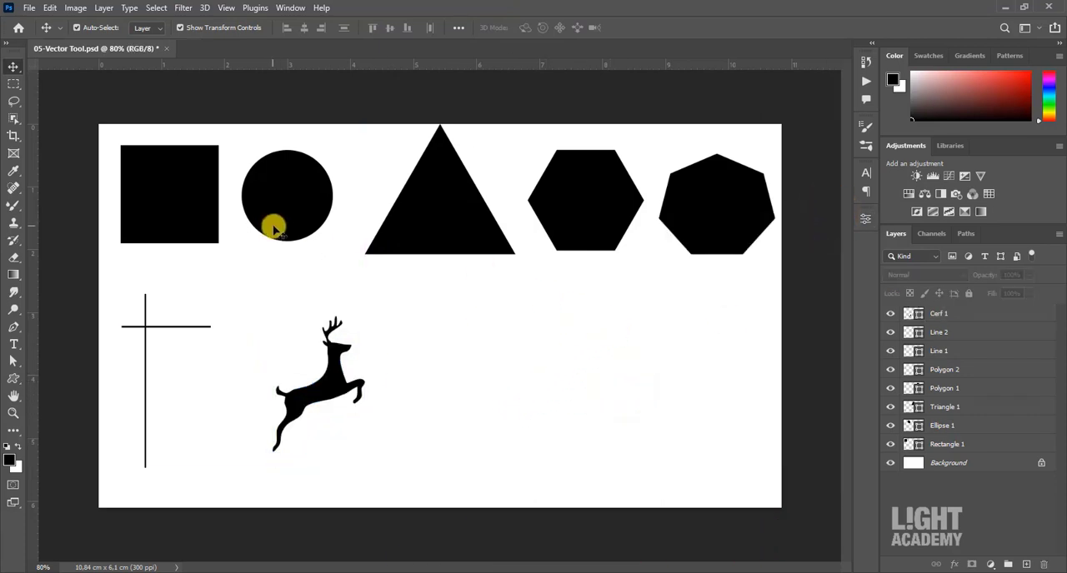
- Enlarge the black square proportionally to 1,84 cm wide and high through its shape properties
click(182, 207)
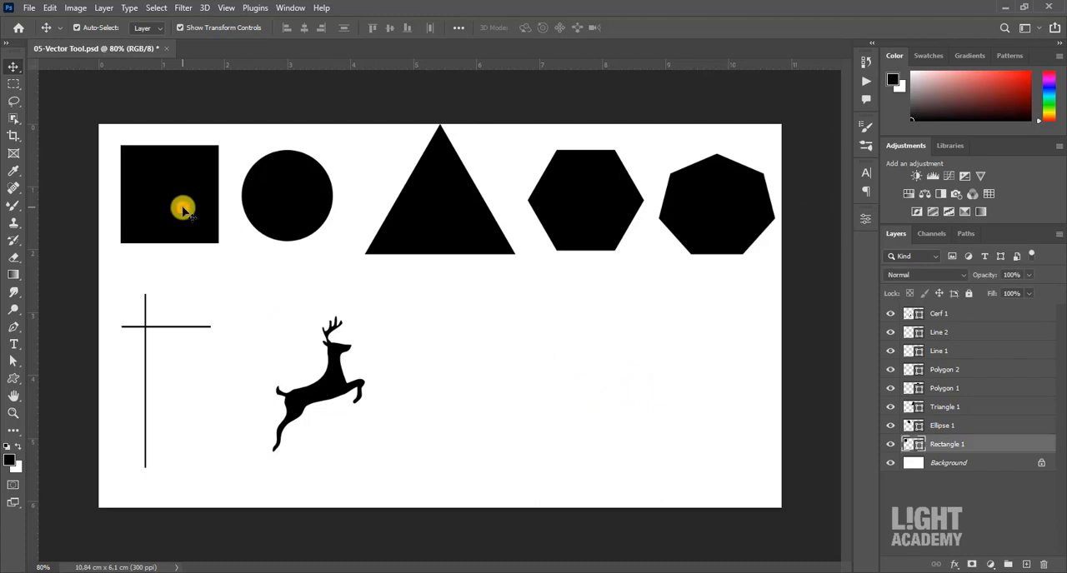
click(872, 219)
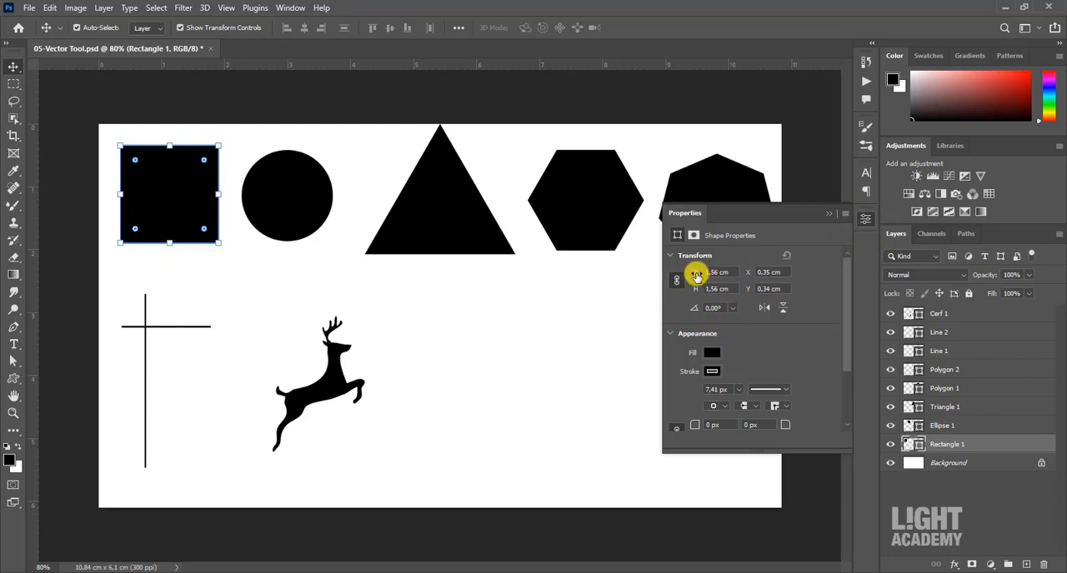
drag(696, 275, 753, 307)
scroll(760, 353, down, 1)
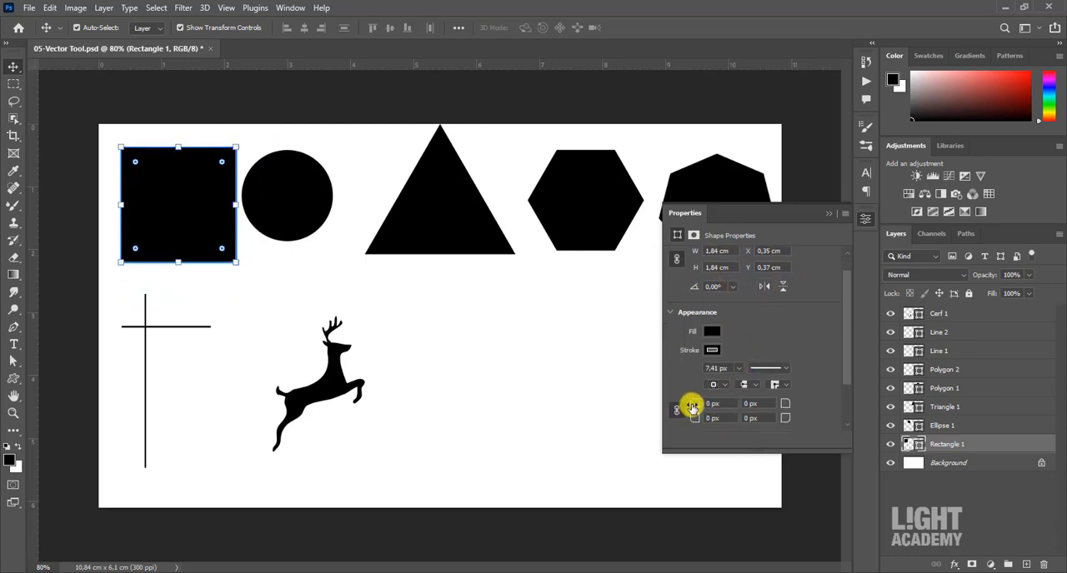
mouse_move(692, 407)
mouse_down()
mouse_move(748, 405)
mouse_move(682, 406)
mouse_up()
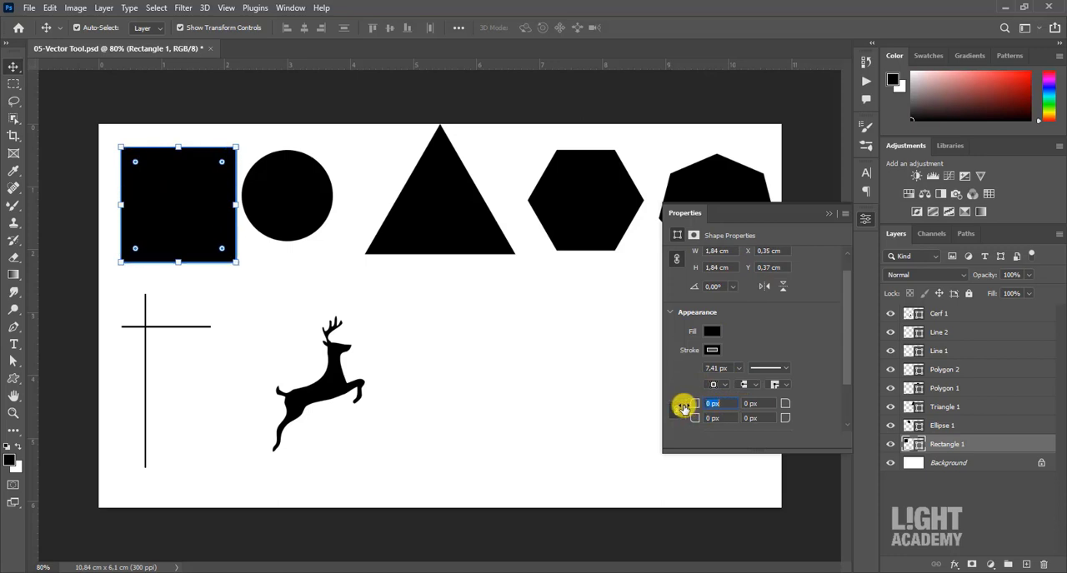
click(830, 216)
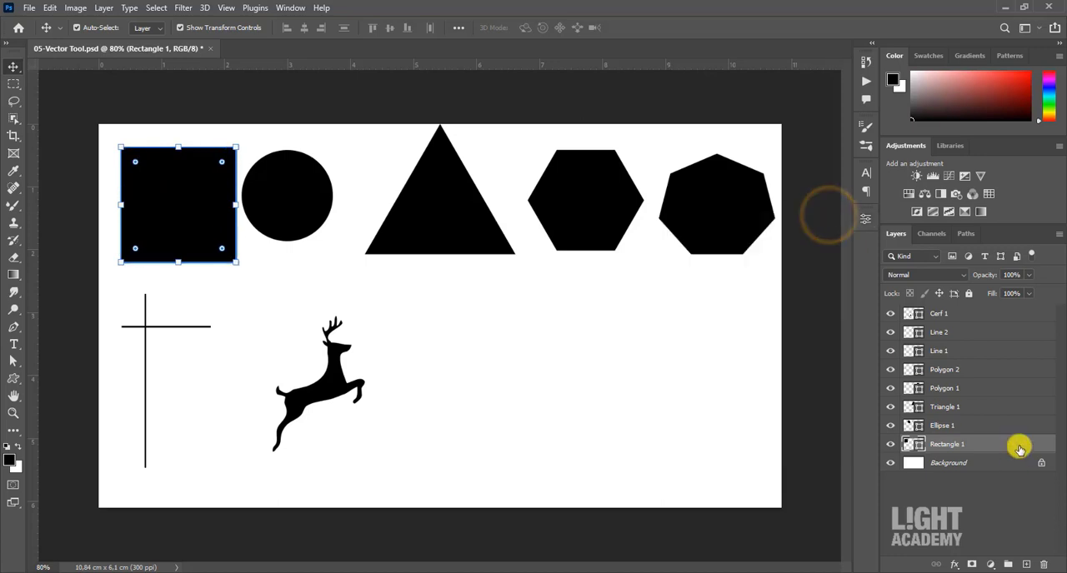
- Add a drop shadow to the square's layer with 60% opacity and a 48° angle
double_click(1020, 450)
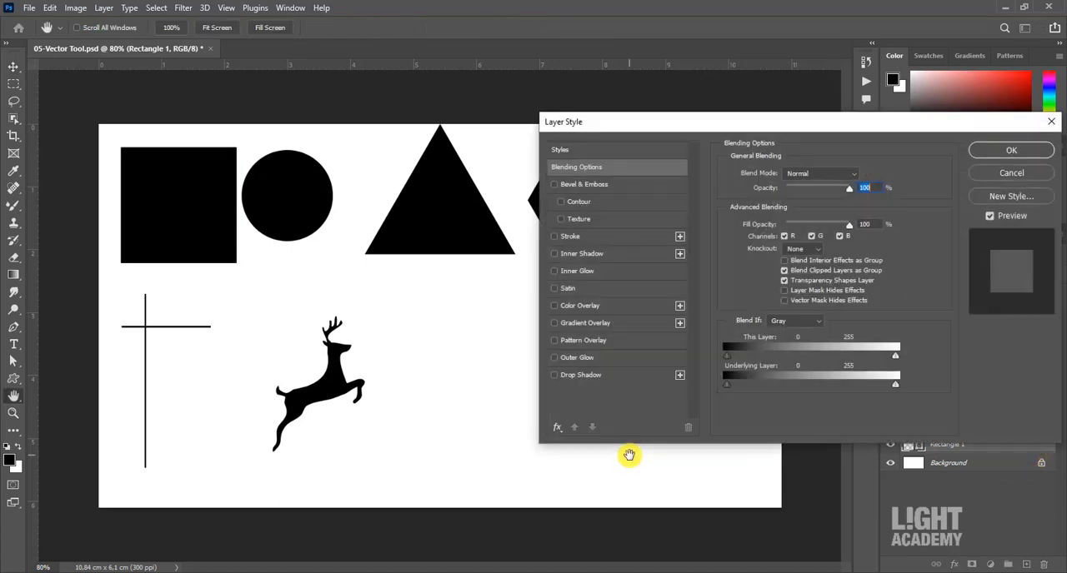
click(614, 375)
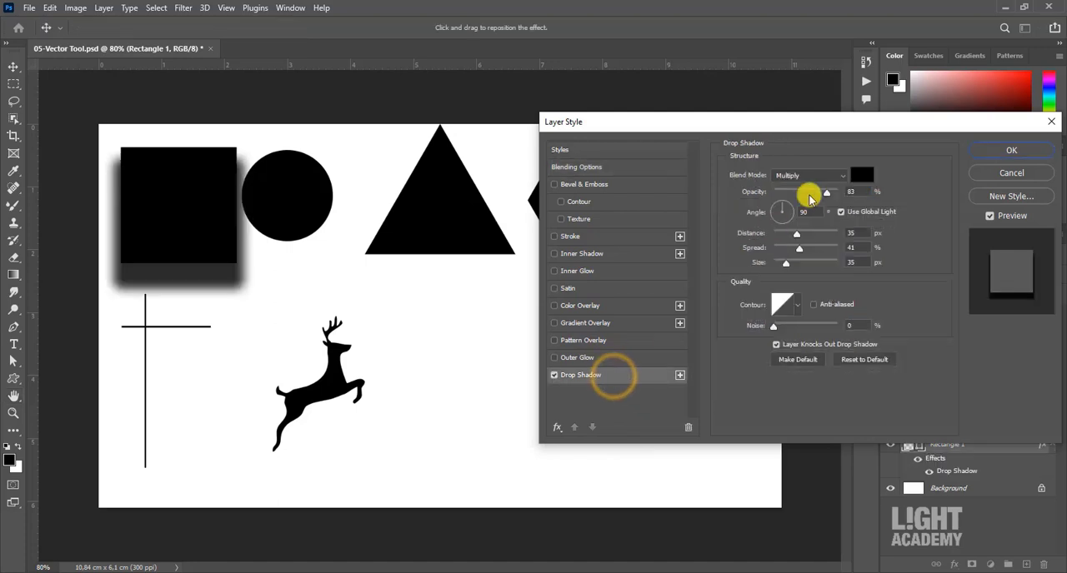
drag(792, 129, 777, 164)
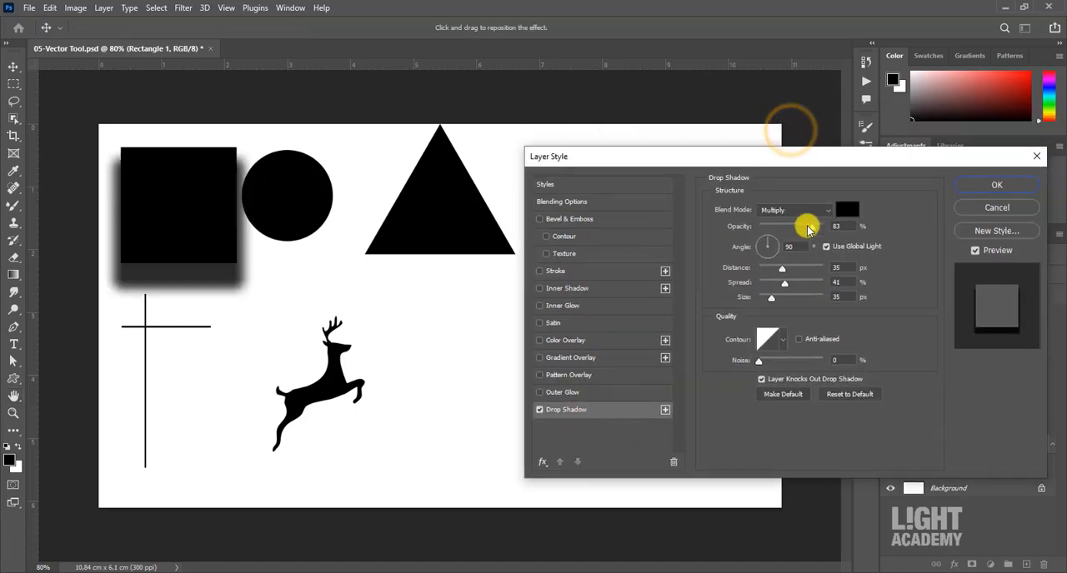
mouse_move(811, 226)
mouse_down()
mouse_move(775, 229)
mouse_move(792, 226)
mouse_up()
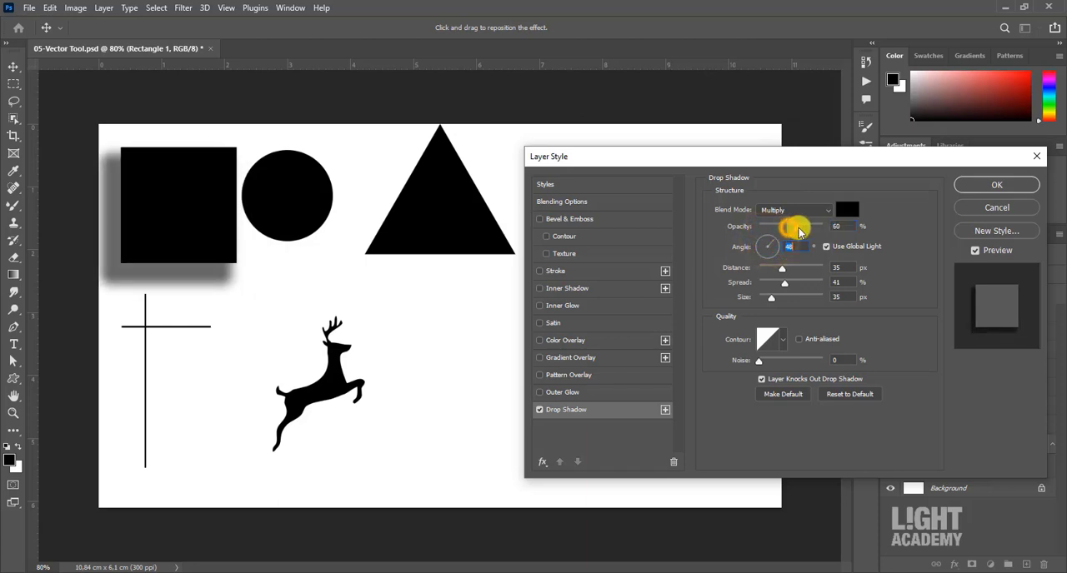
- Try the Stroke, Color Overlay and Gradient Overlay effects on the square one at a time, switching each off again
click(581, 272)
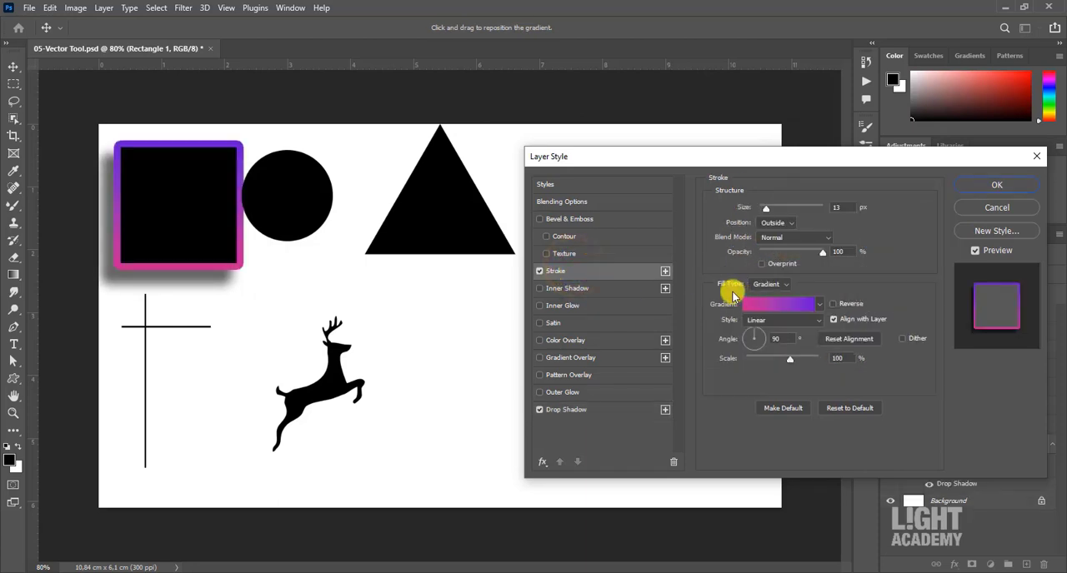
click(540, 271)
click(577, 340)
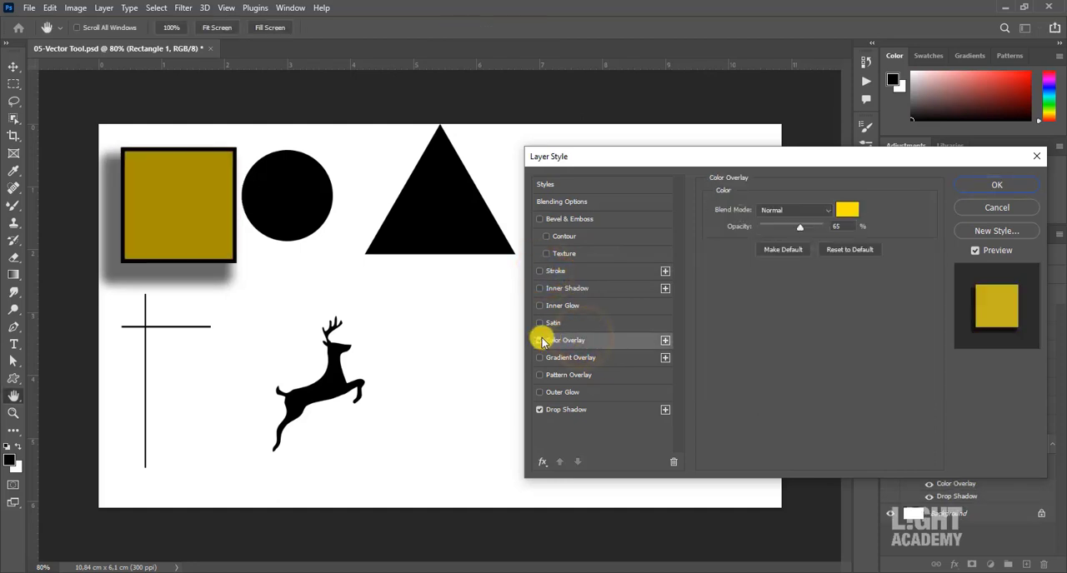
click(538, 341)
click(566, 362)
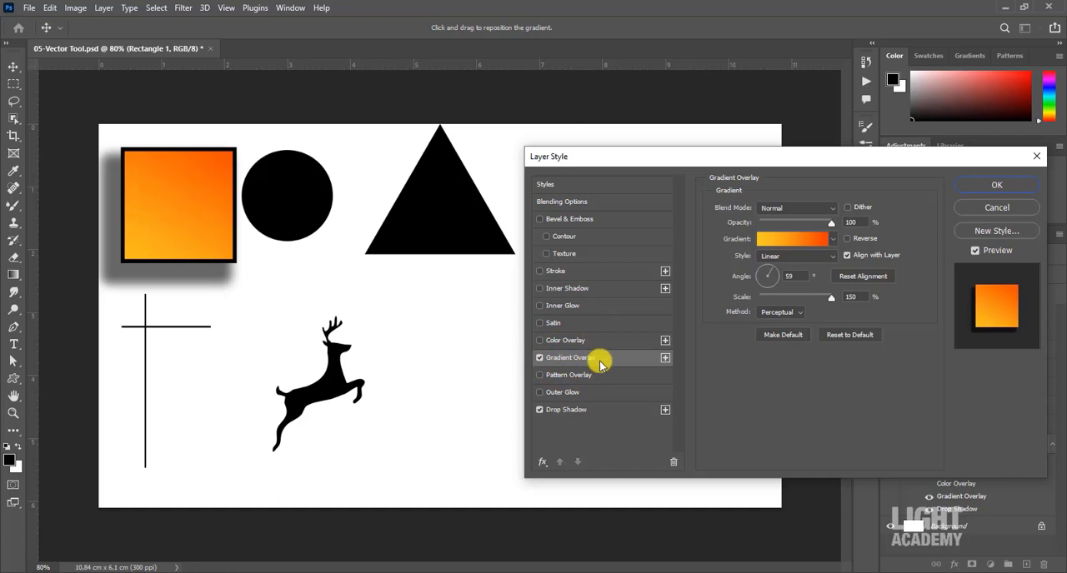
click(539, 359)
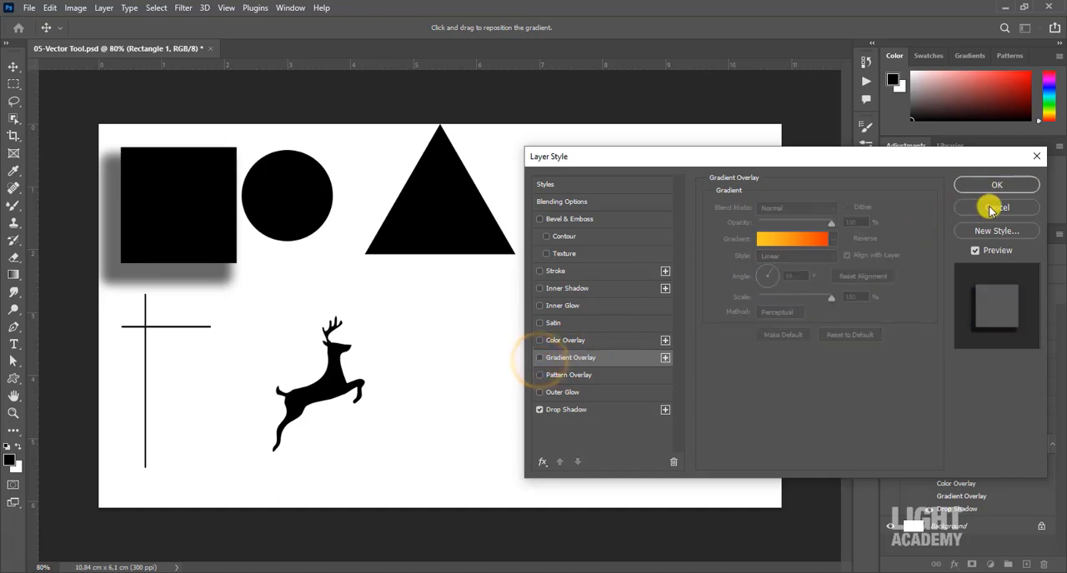